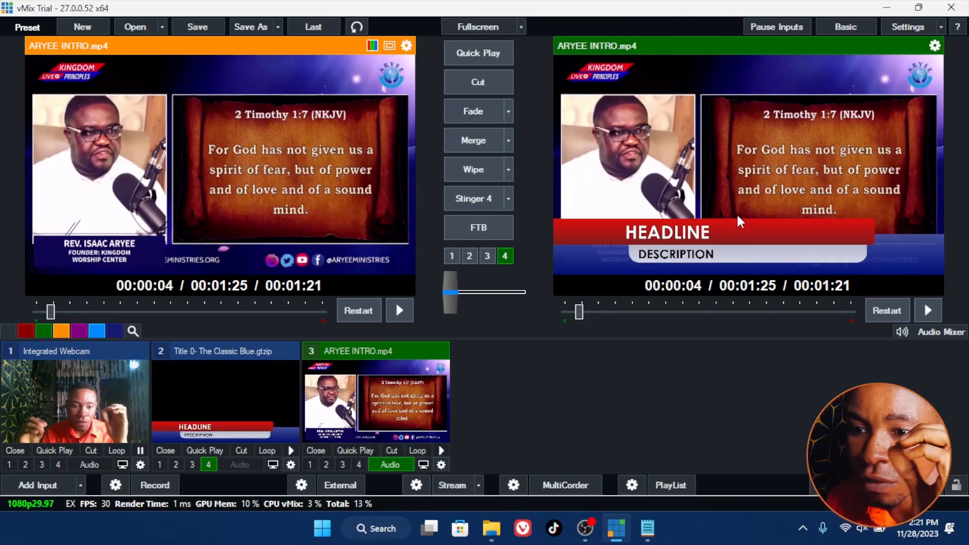
# Step: Send the Integrated Webcam, Title 0- The Classic Blue and ARYEE INTRO.mp4 inputs to the preview in turn
pyautogui.click(86, 387)
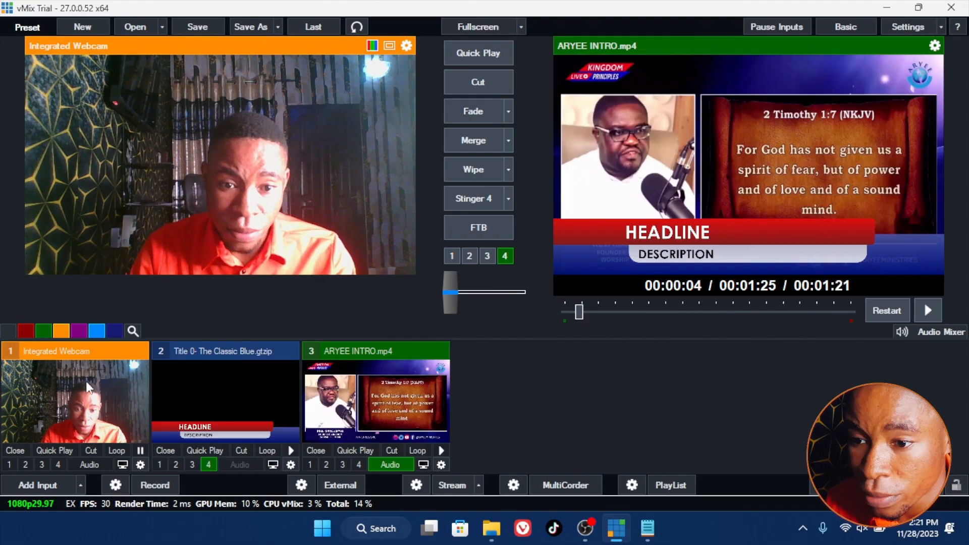
pyautogui.click(220, 396)
pyautogui.click(385, 412)
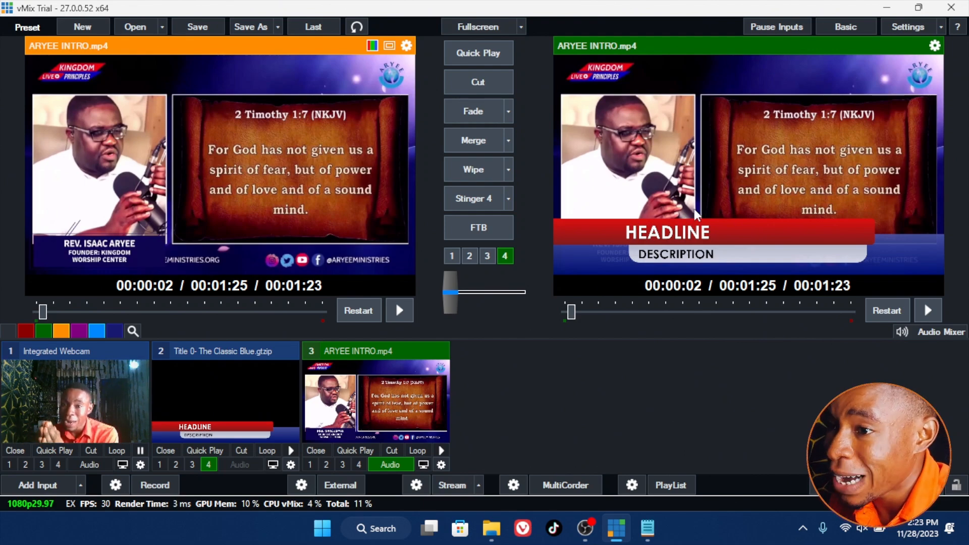
pyautogui.click(108, 372)
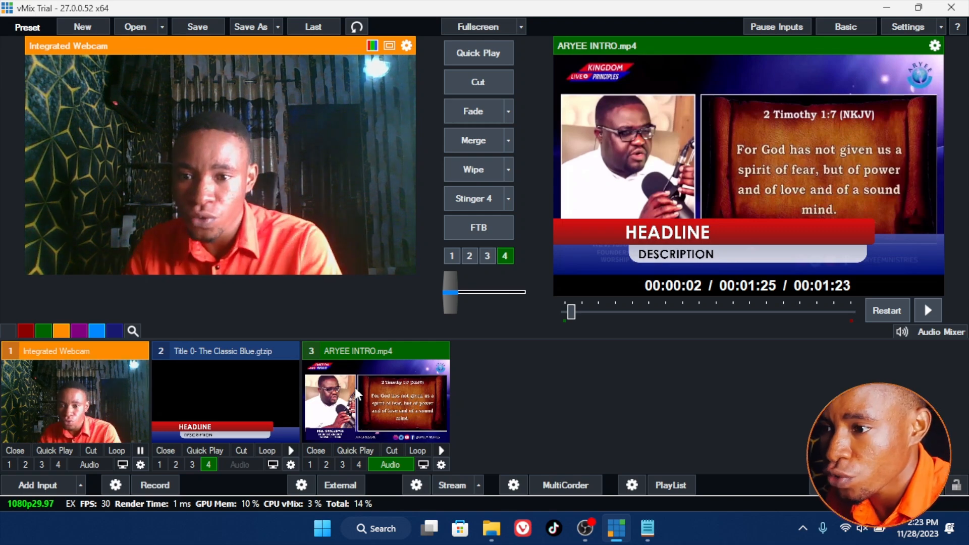
pyautogui.click(354, 403)
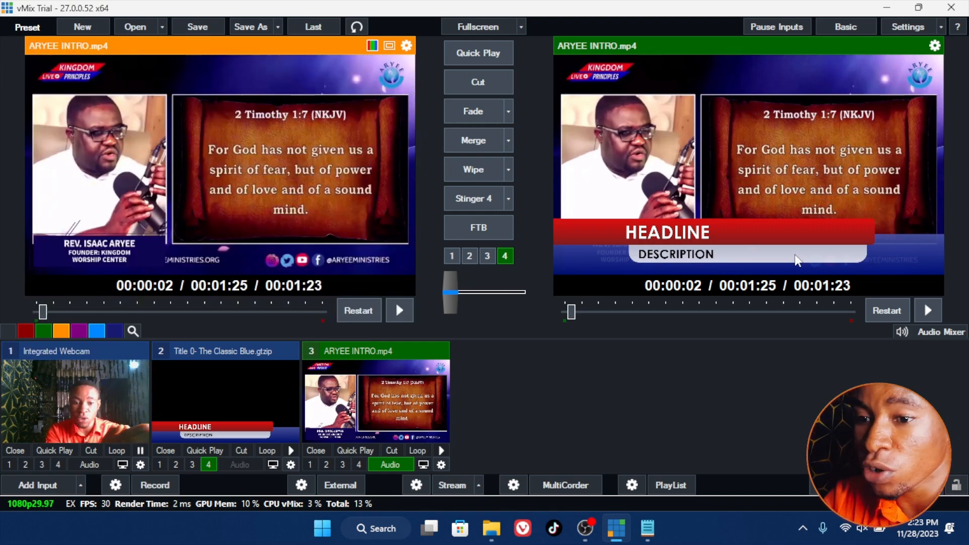
pyautogui.click(88, 429)
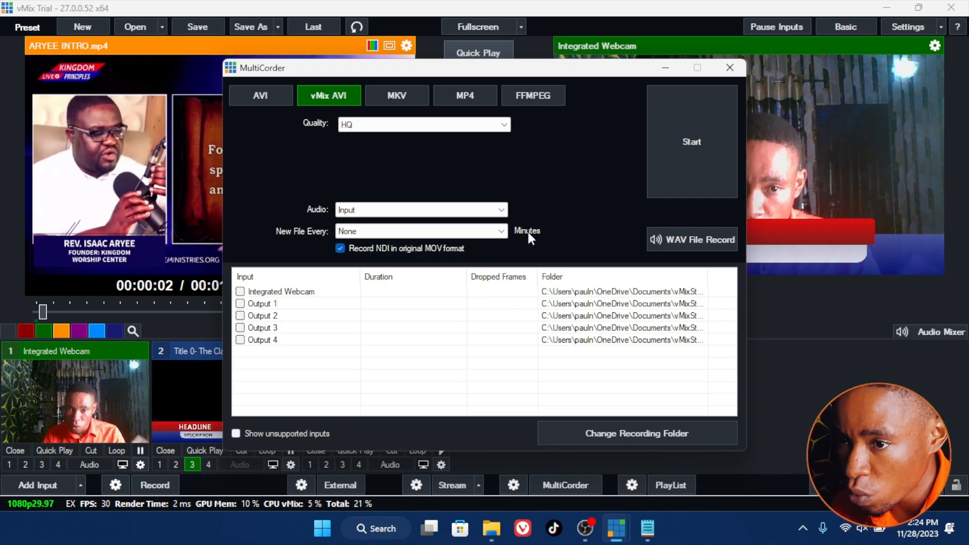
# Step: Set the MultiCorder recording format to MP4, include Integrated Webcam in the recording, and close the MultiCorder settings
pyautogui.click(266, 93)
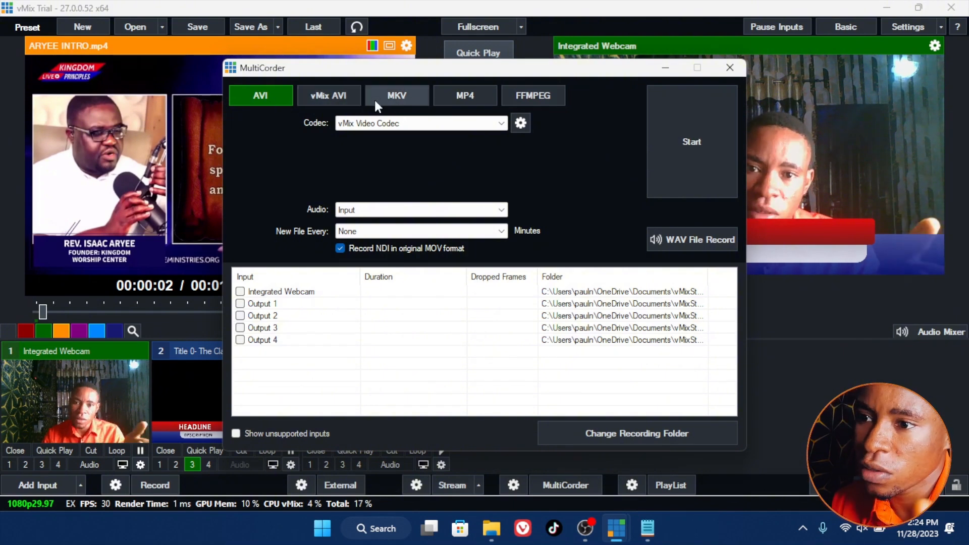
pyautogui.click(450, 93)
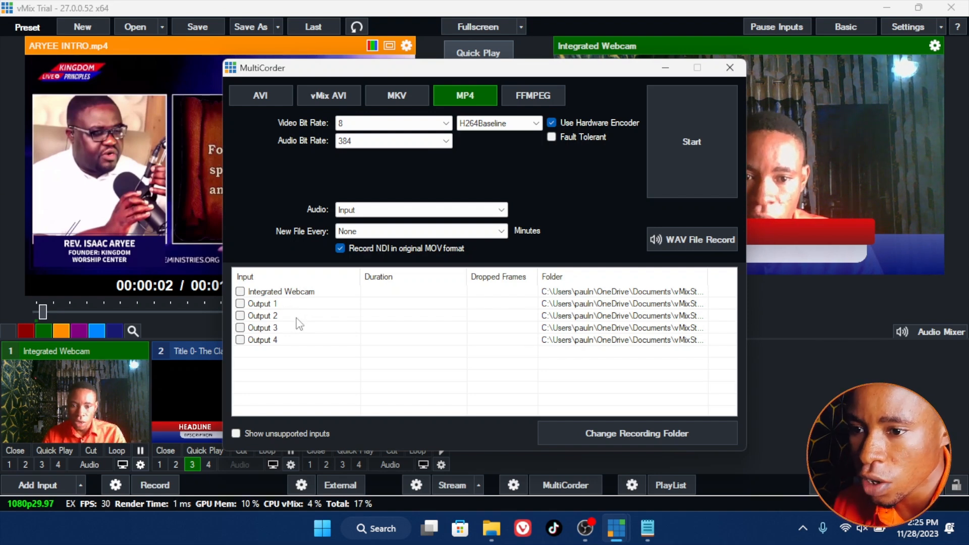
pyautogui.click(277, 293)
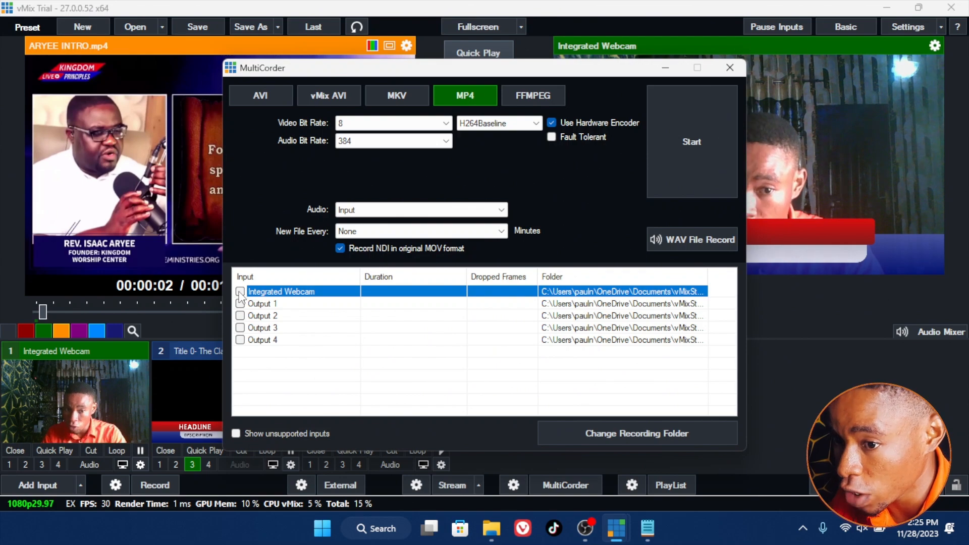
pyautogui.click(730, 69)
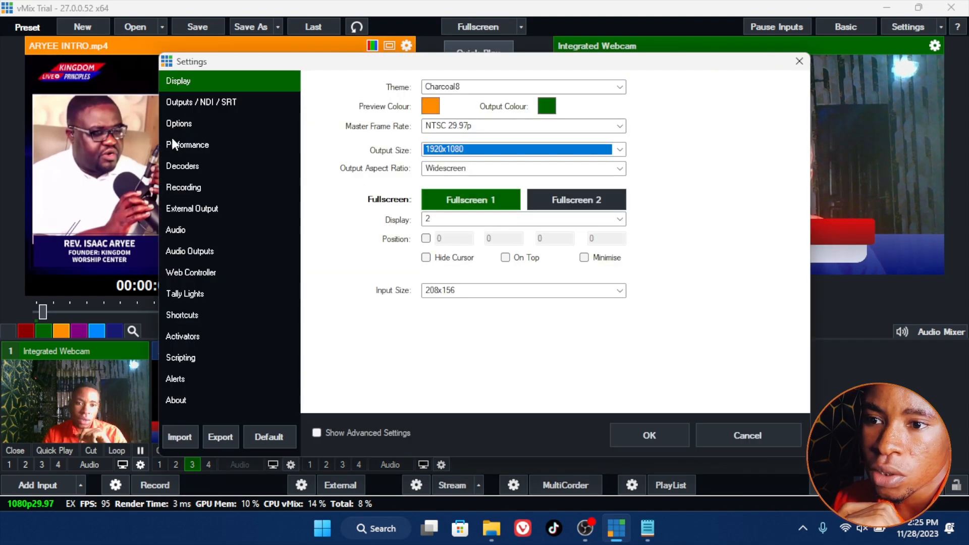
# Step: Examine the available sources for Output 1 and Fullscreen 1 in the Outputs / NDI / SRT settings
pyautogui.click(199, 104)
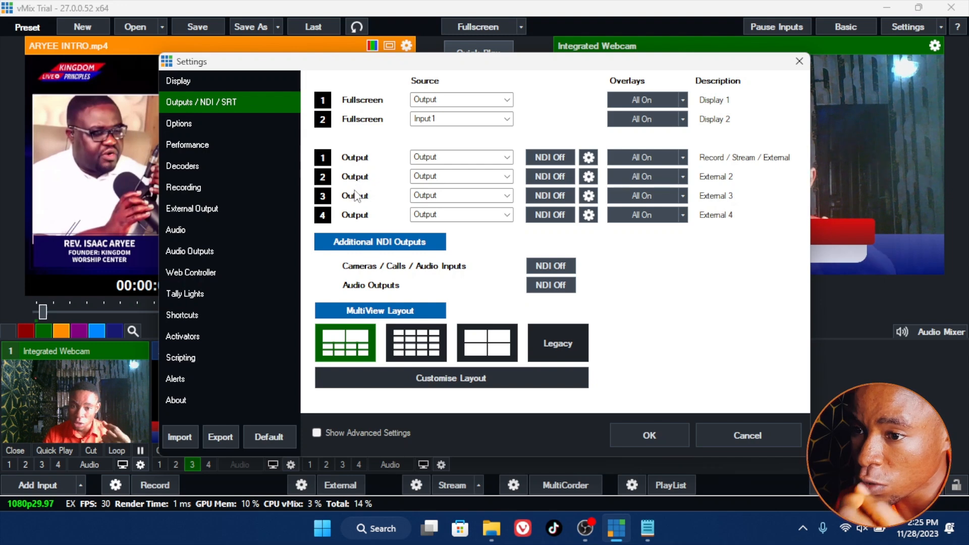
pyautogui.click(433, 159)
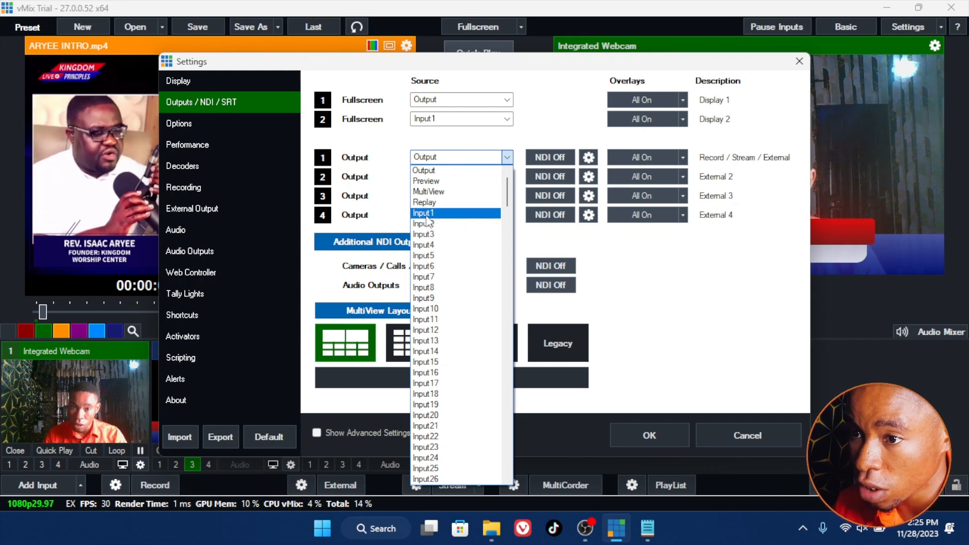
pyautogui.click(369, 143)
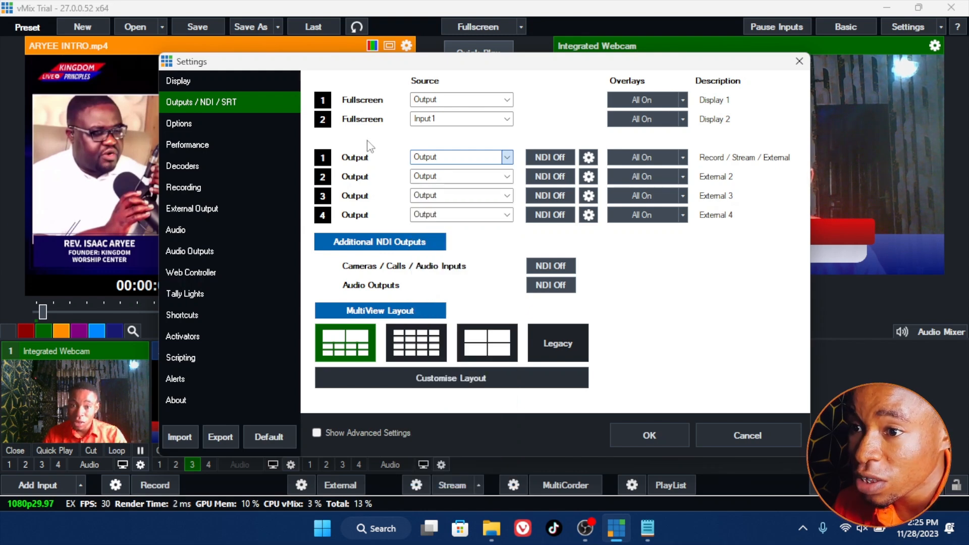
pyautogui.click(444, 98)
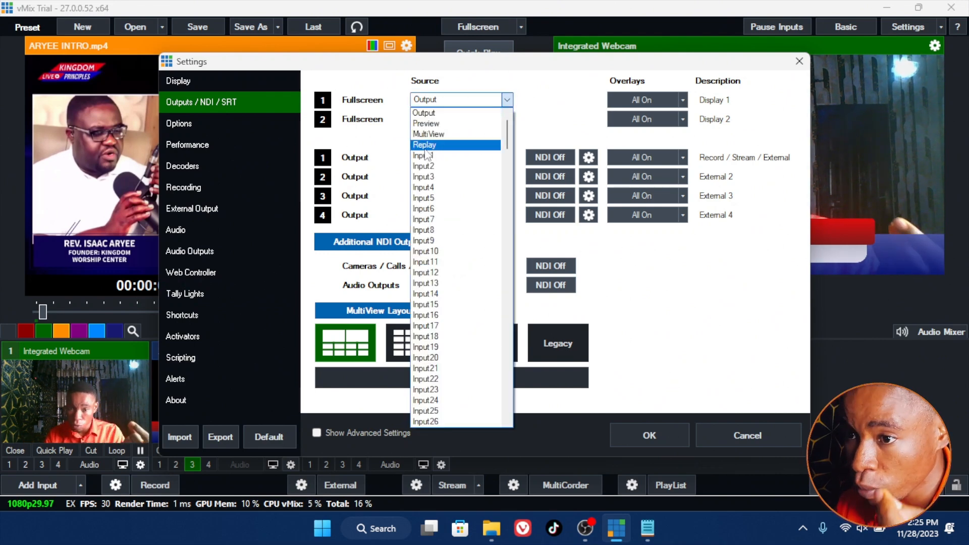
pyautogui.click(483, 155)
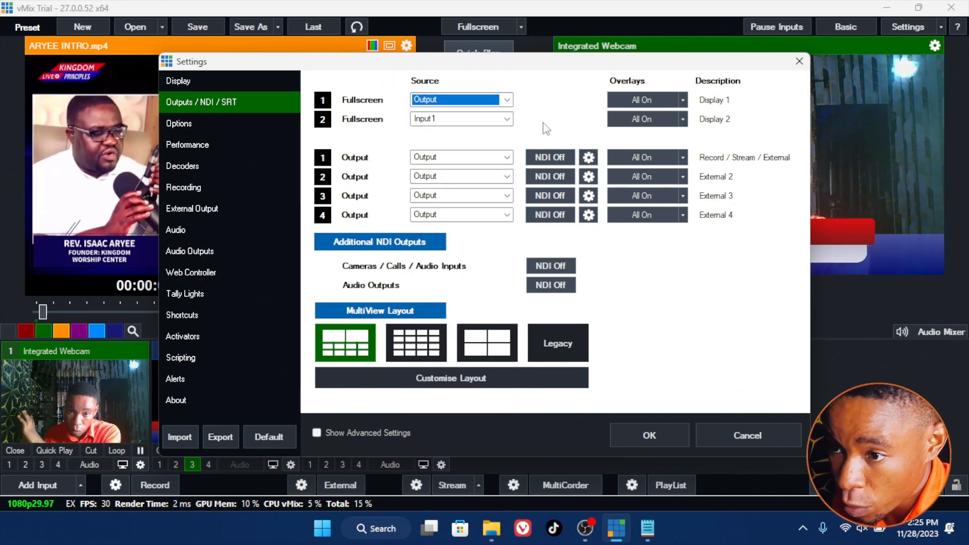
pyautogui.press('Tab')
pyautogui.click(443, 100)
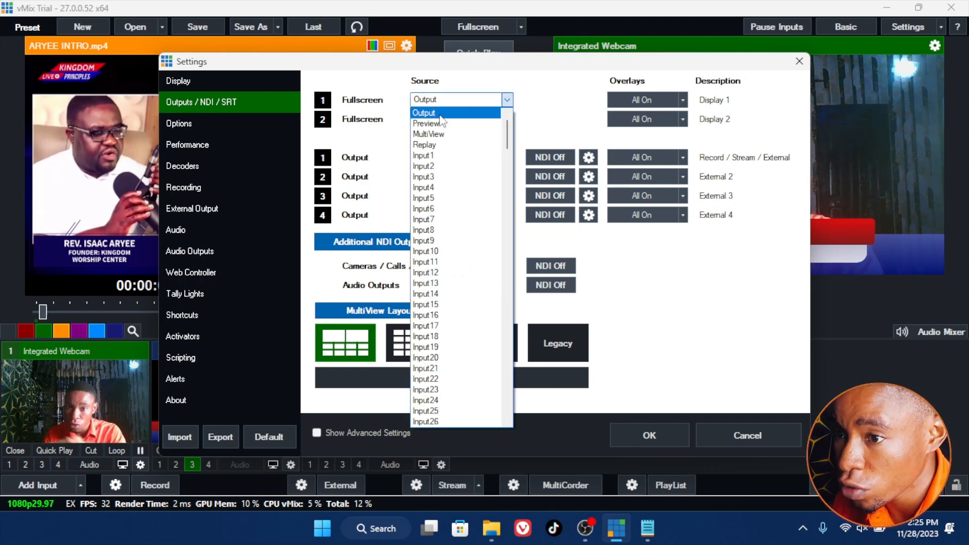
pyautogui.click(528, 120)
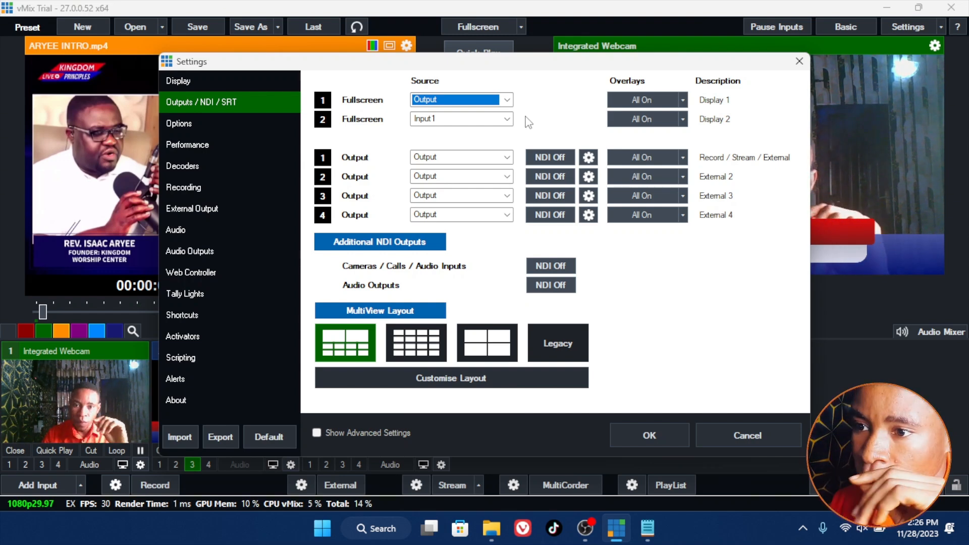
# Step: Check the source choices for Output 1 and Output 2, and accept the settings
pyautogui.click(445, 161)
pyautogui.click(402, 212)
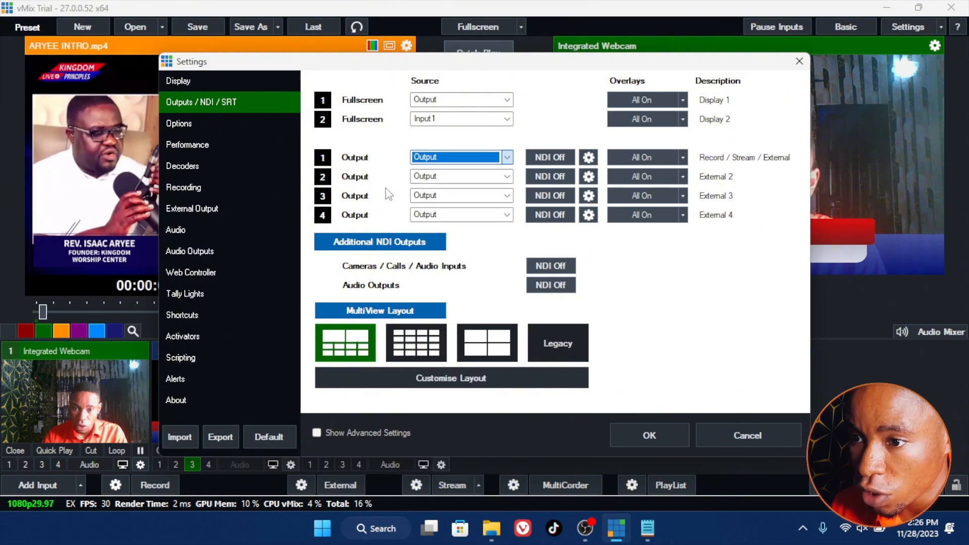
pyautogui.click(456, 178)
pyautogui.click(392, 216)
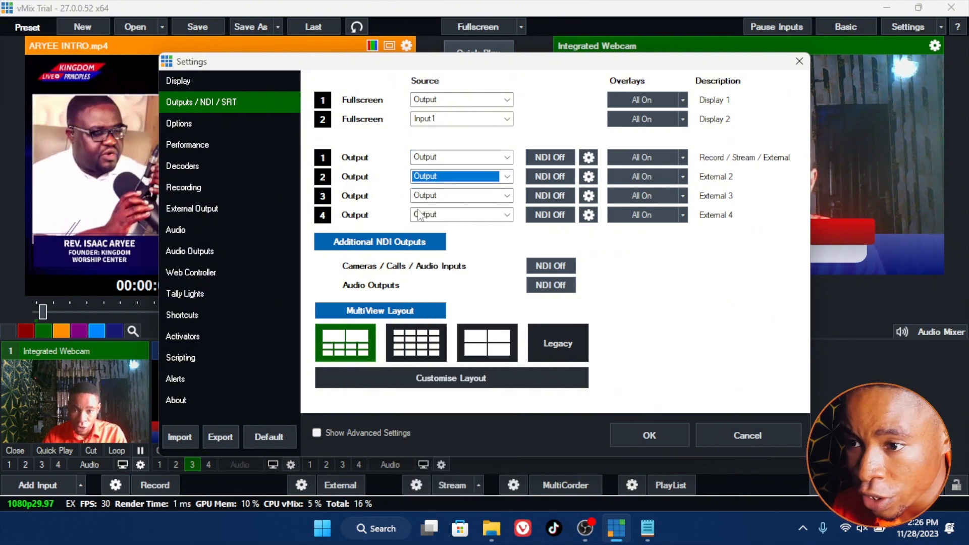
pyautogui.click(649, 431)
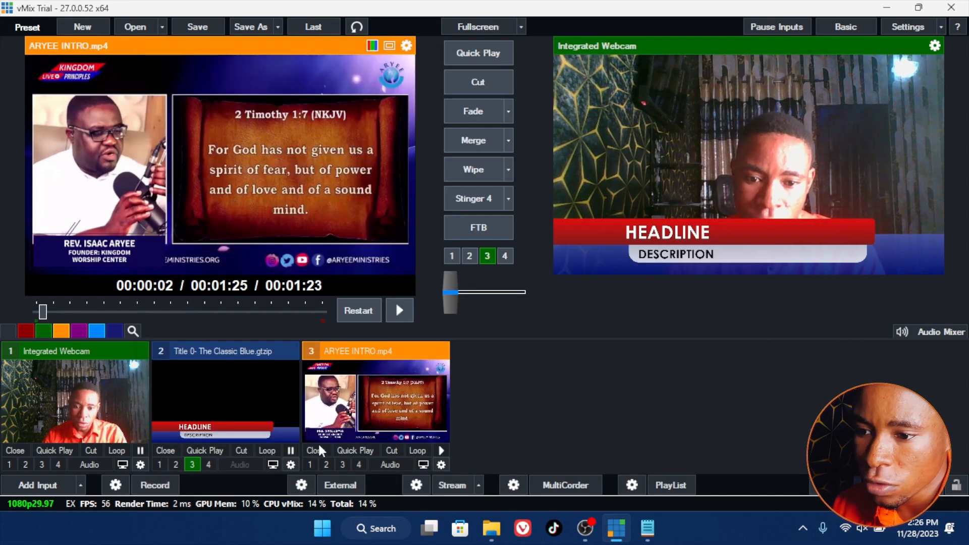
# Step: Set the MultiCorder's MP4 audio bit rate to 128 and its video profile to H264Main
pyautogui.click(513, 486)
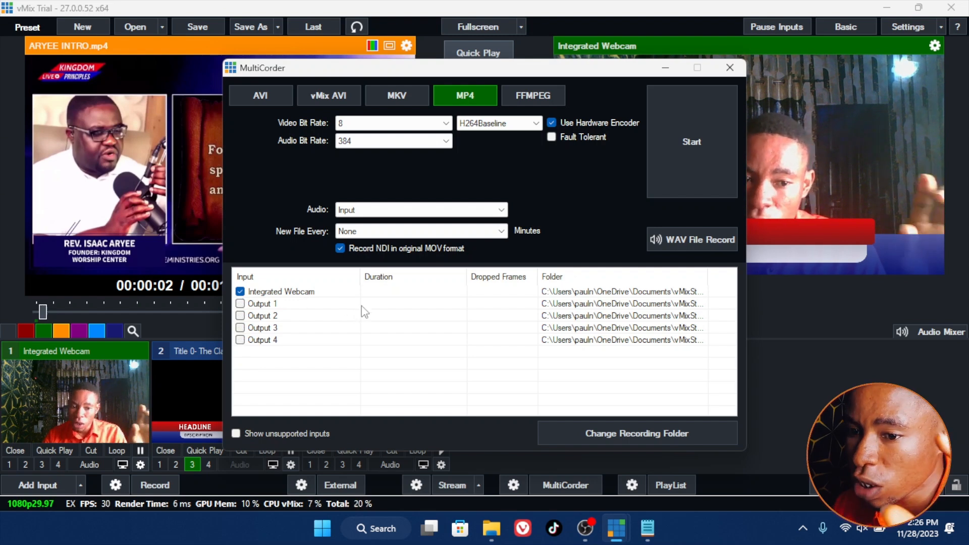
pyautogui.click(268, 295)
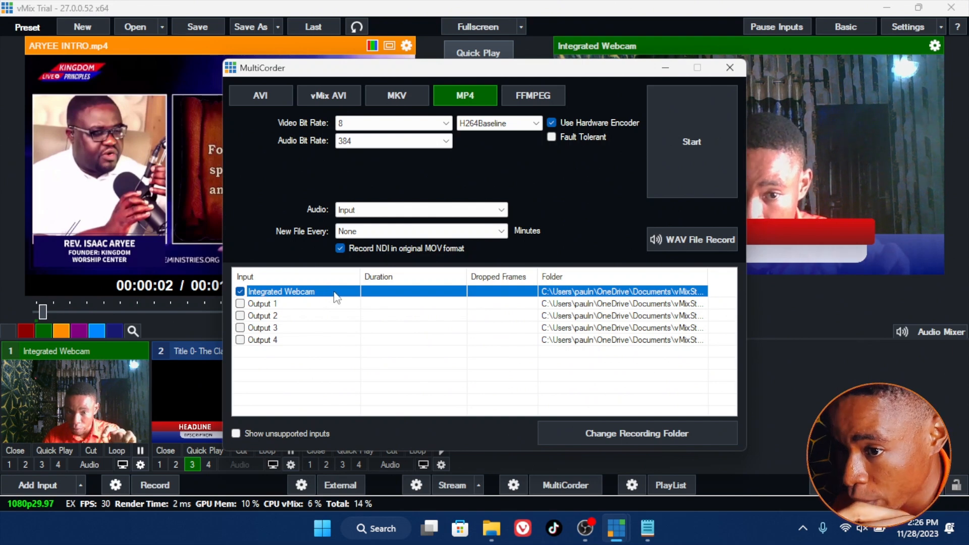
pyautogui.click(438, 127)
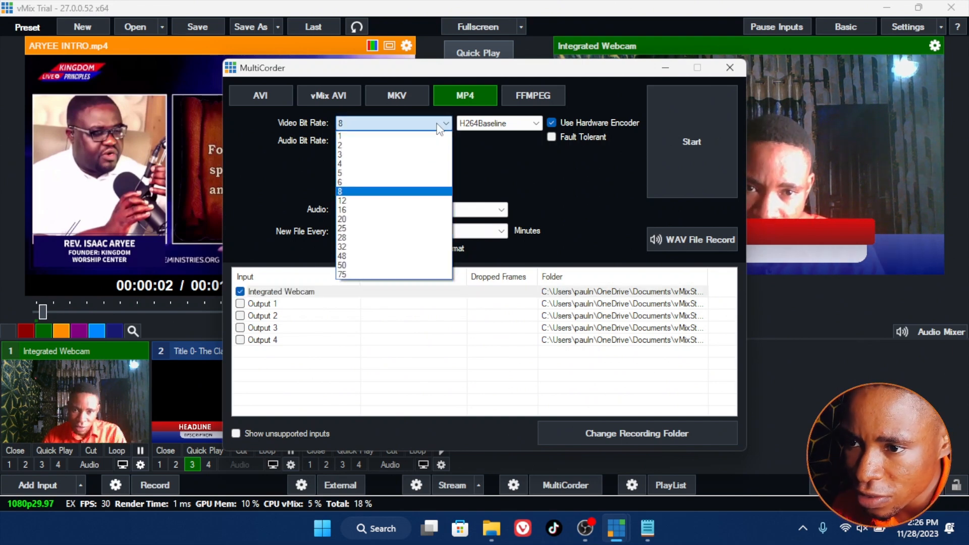
pyautogui.click(437, 129)
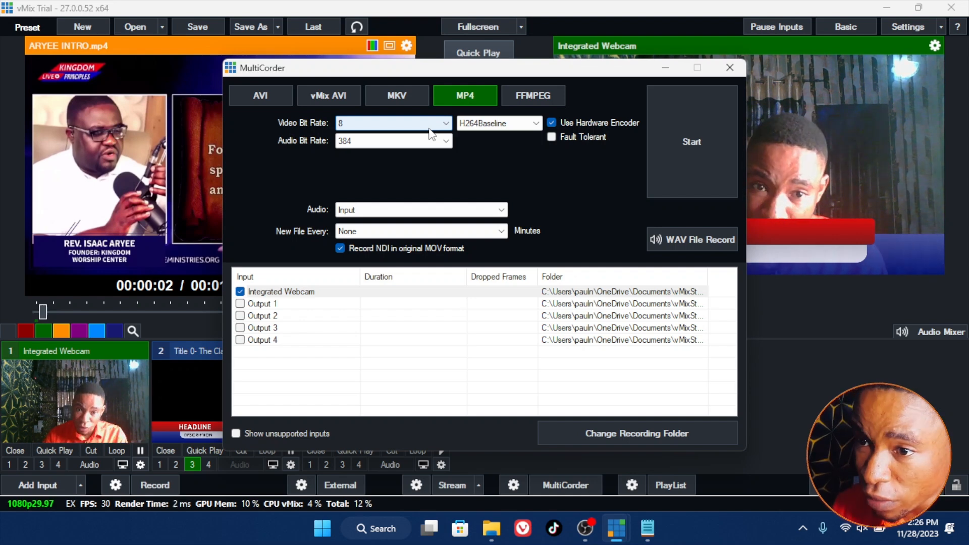
pyautogui.click(421, 147)
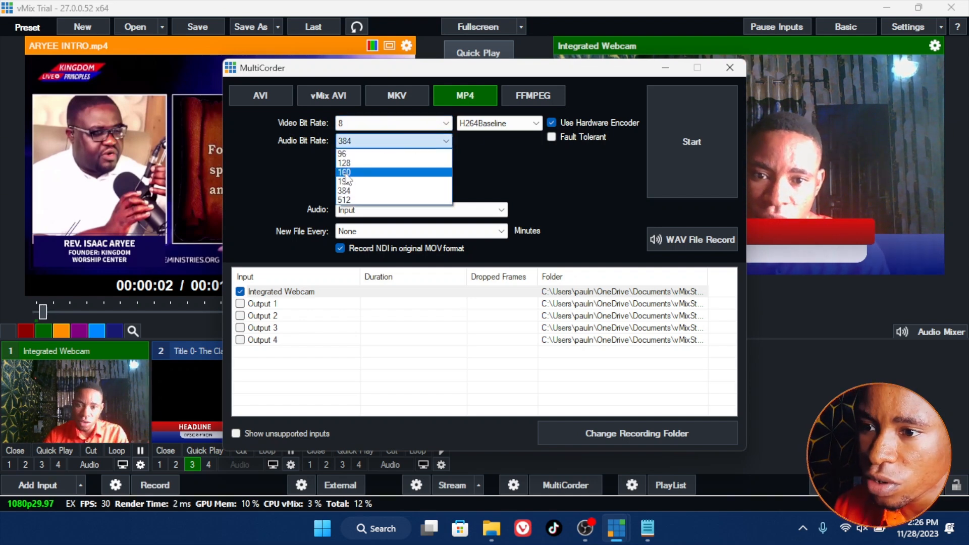
pyautogui.click(445, 163)
pyautogui.click(449, 142)
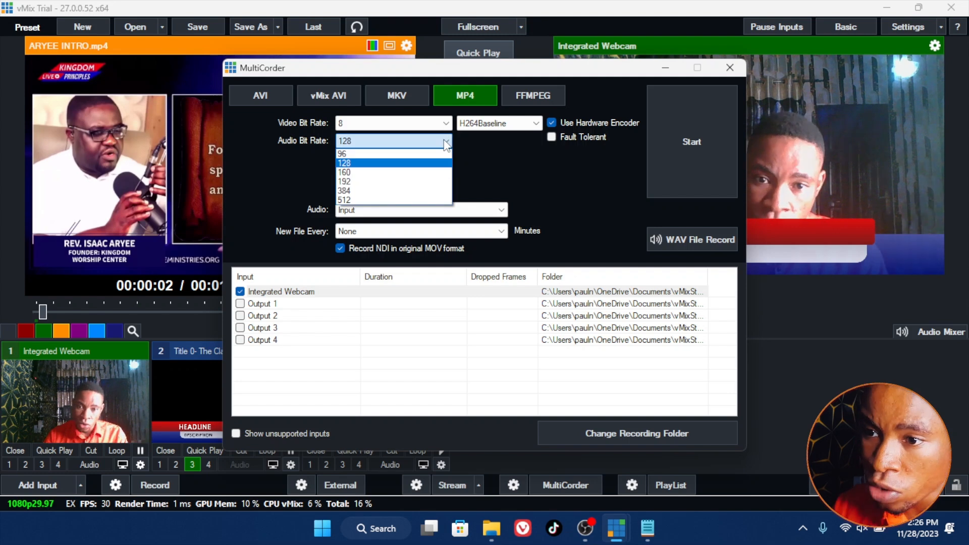
pyautogui.click(447, 146)
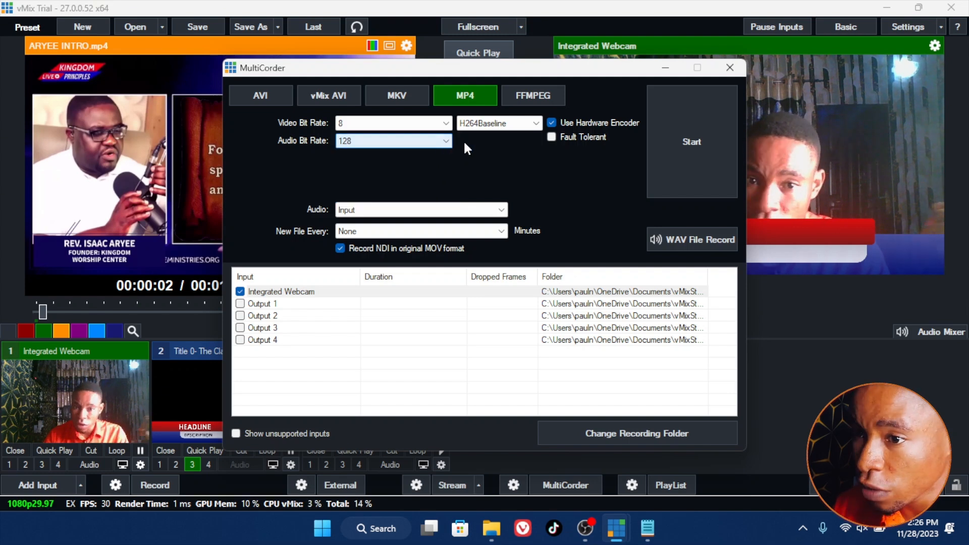
pyautogui.click(504, 127)
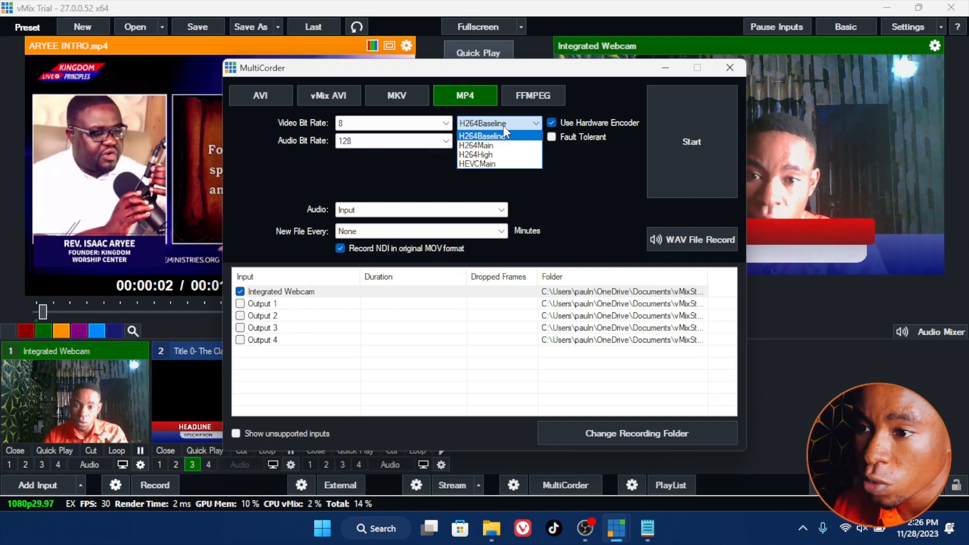
pyautogui.click(482, 145)
# Step: Switch the MultiCorder audio source to Master and back to Input
pyautogui.click(383, 210)
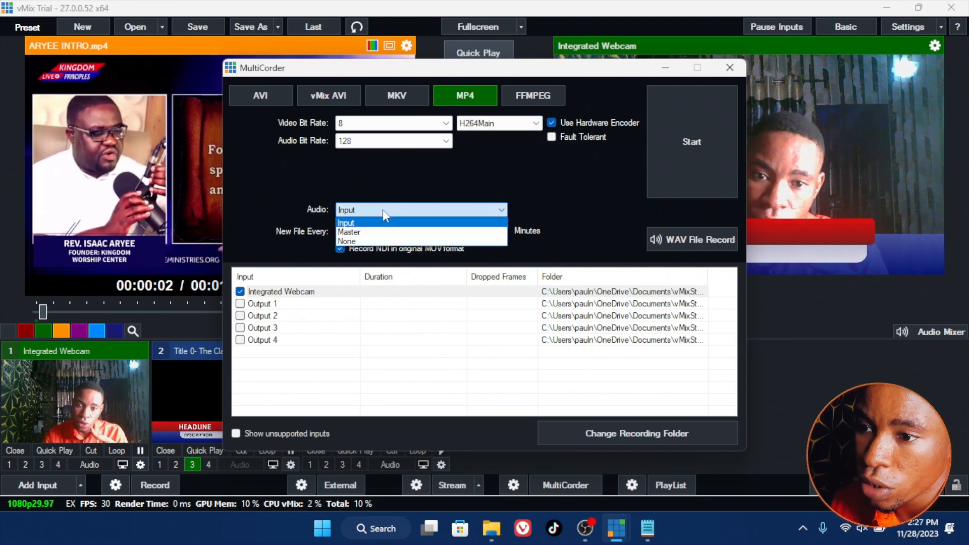
pyautogui.click(356, 233)
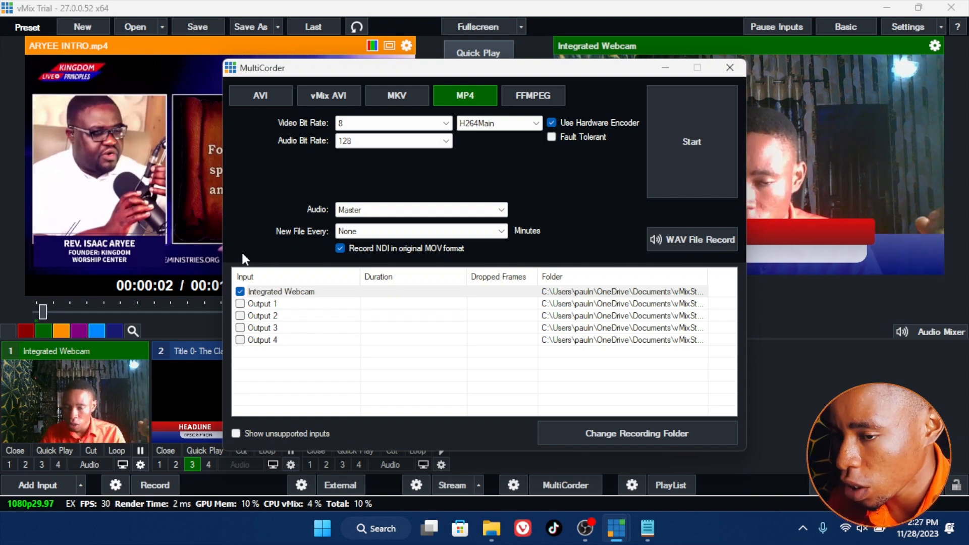
pyautogui.click(356, 210)
pyautogui.click(354, 223)
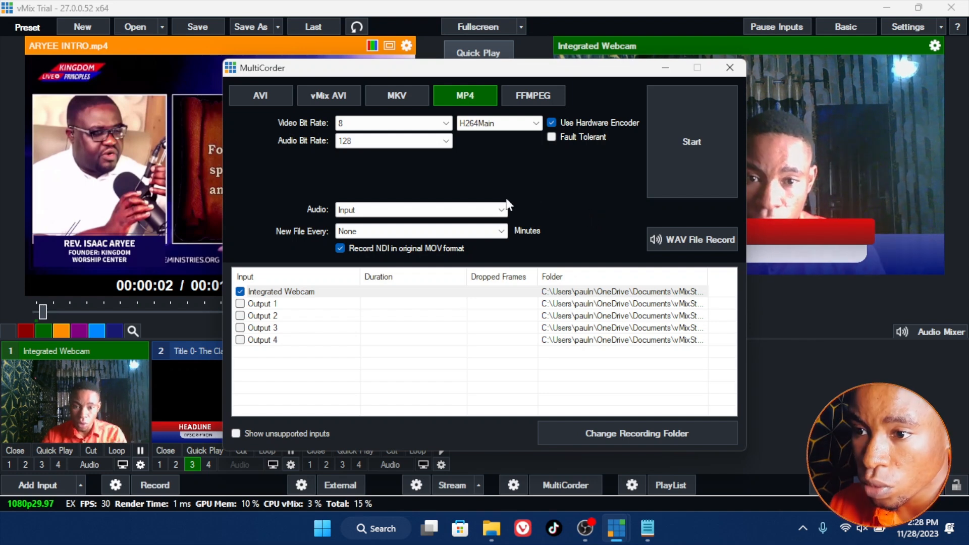
pyautogui.click(636, 436)
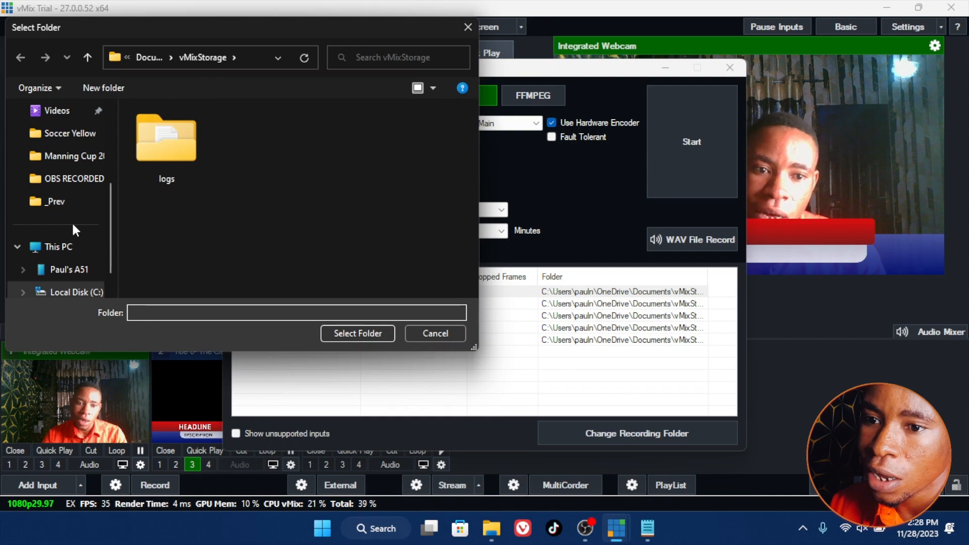
pyautogui.scroll(-1, 60, 212)
pyautogui.scroll(3, 55, 182)
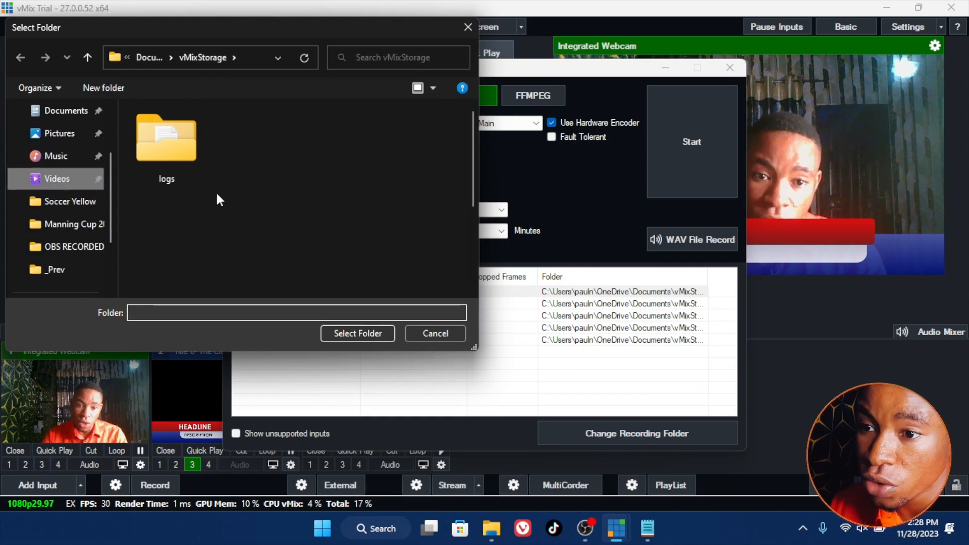
pyautogui.click(431, 334)
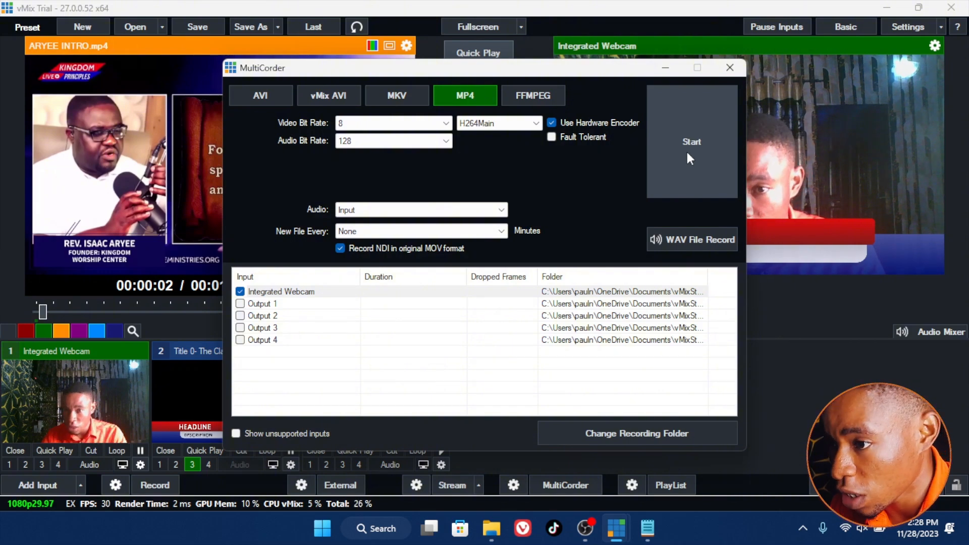
# Step: Create a folder named vMIX MULTI inside Videos and set it as the MultiCorder's recording folder
pyautogui.click(608, 437)
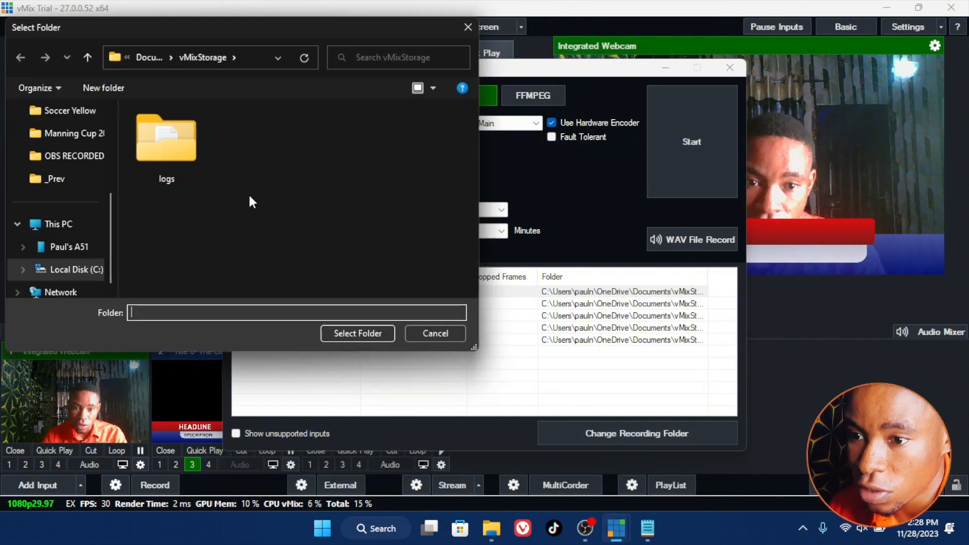
pyautogui.scroll(4, 46, 242)
pyautogui.click(56, 179)
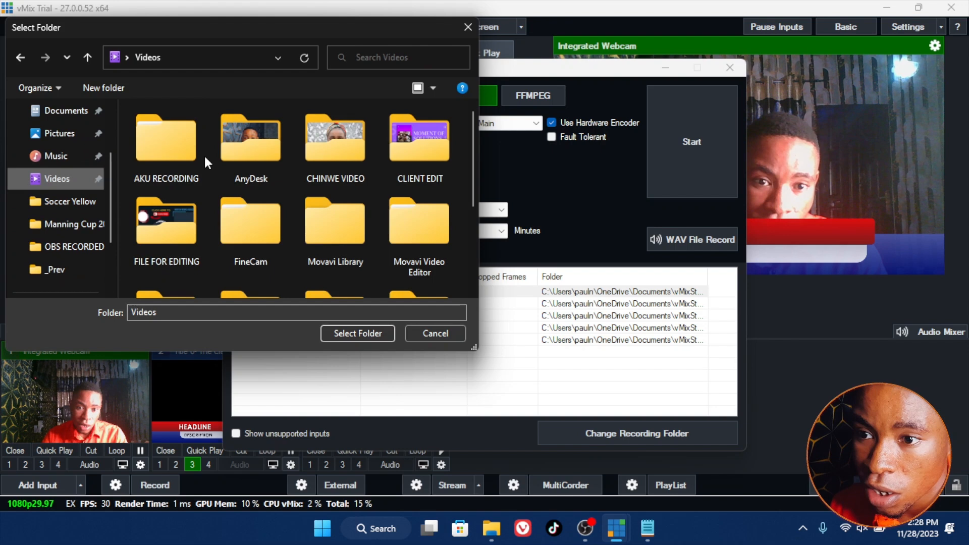
pyautogui.click(92, 88)
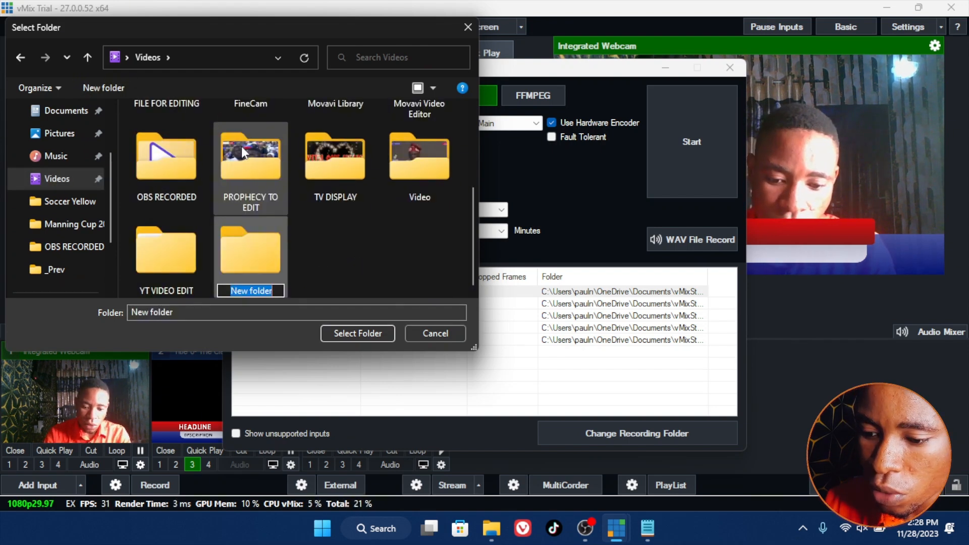
pyautogui.write('vMIX')
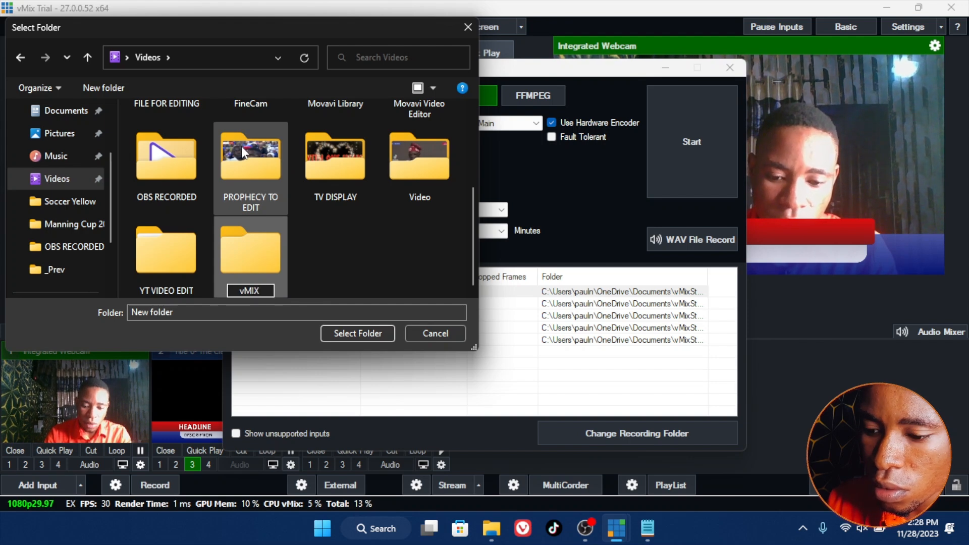
pyautogui.write(' MULTI')
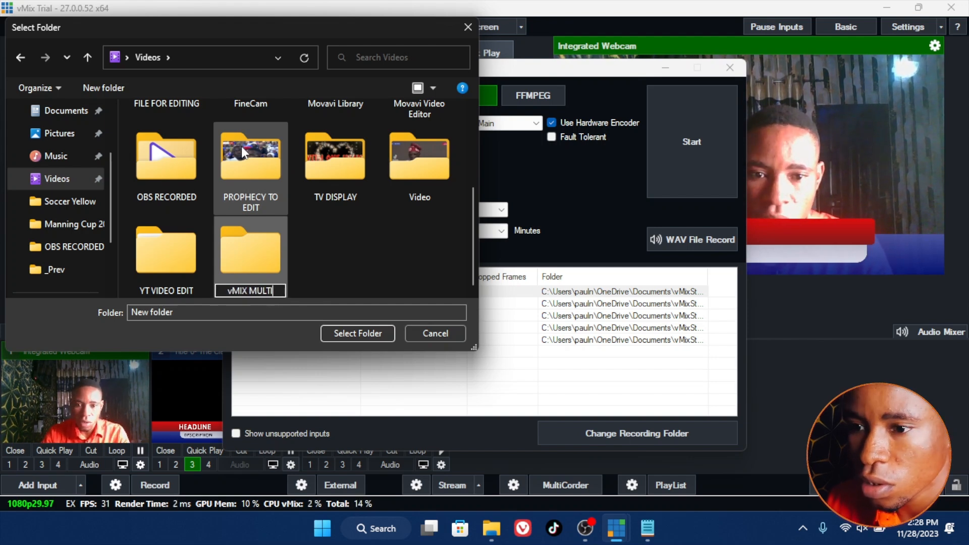
pyautogui.press('Return')
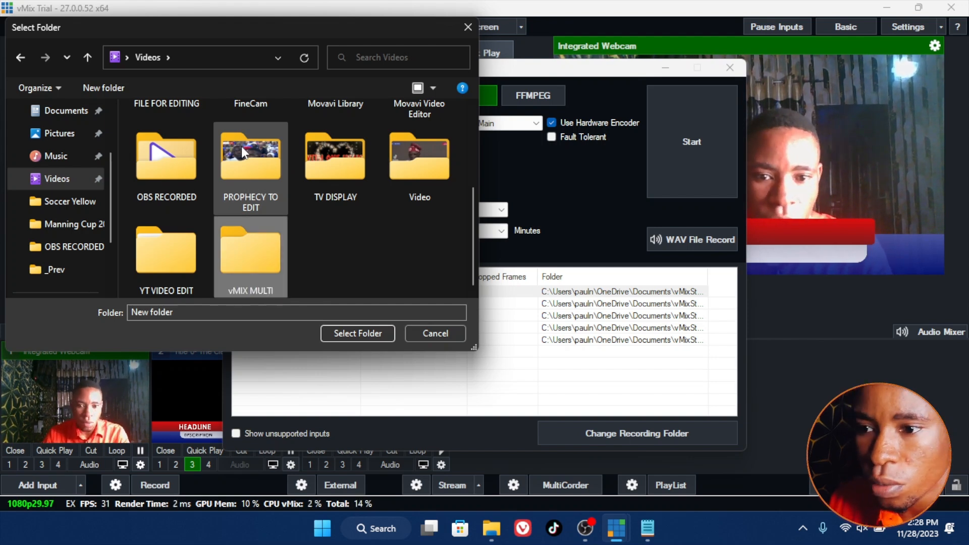
pyautogui.press('Return')
pyautogui.click(358, 334)
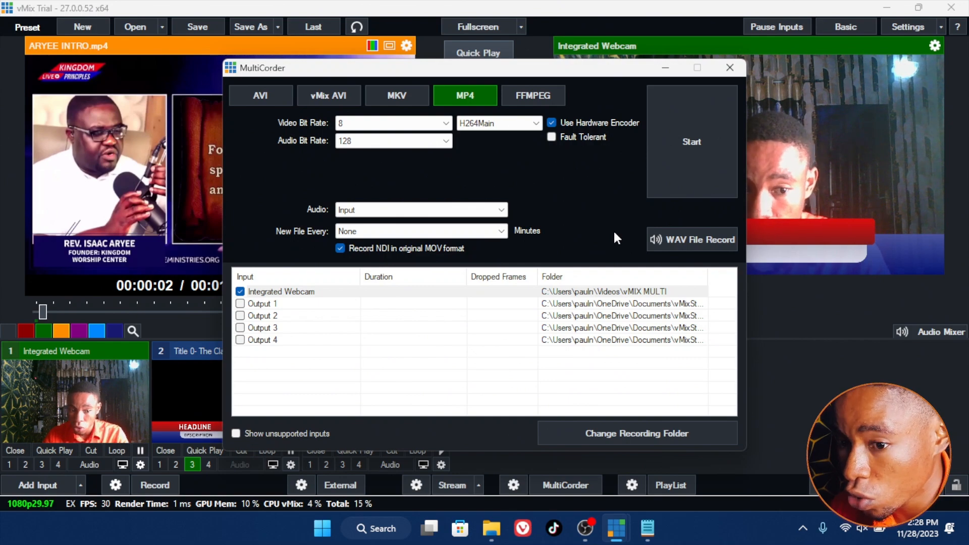
# Step: Start the MultiCorder recording, close its settings, and bring ARYEE INTRO.mp4 live with a Merge transition, pausing its playback
pyautogui.click(676, 146)
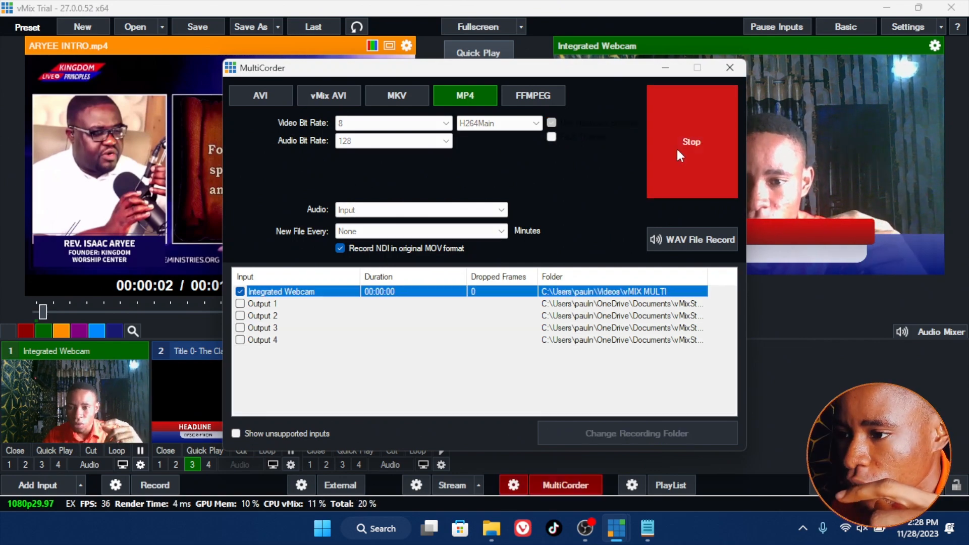
pyautogui.click(728, 69)
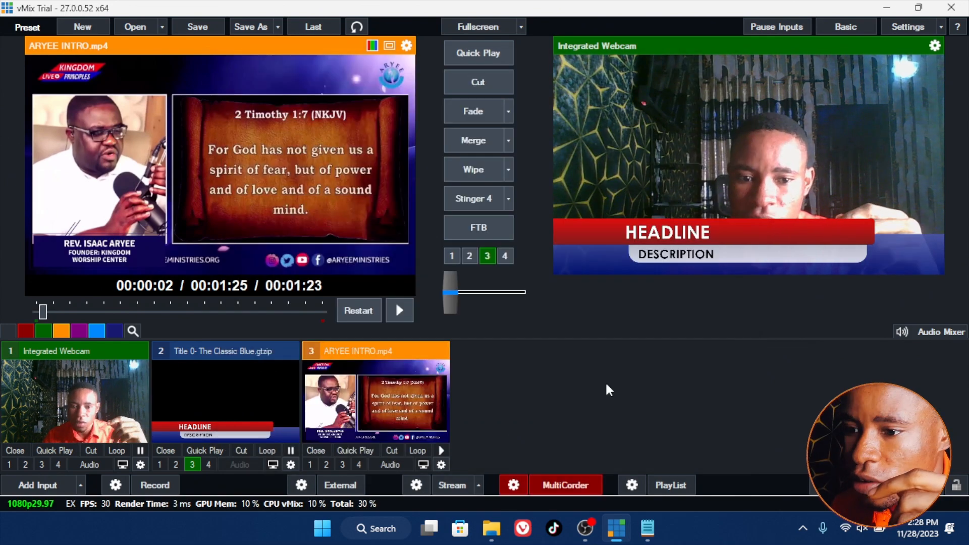
pyautogui.click(474, 140)
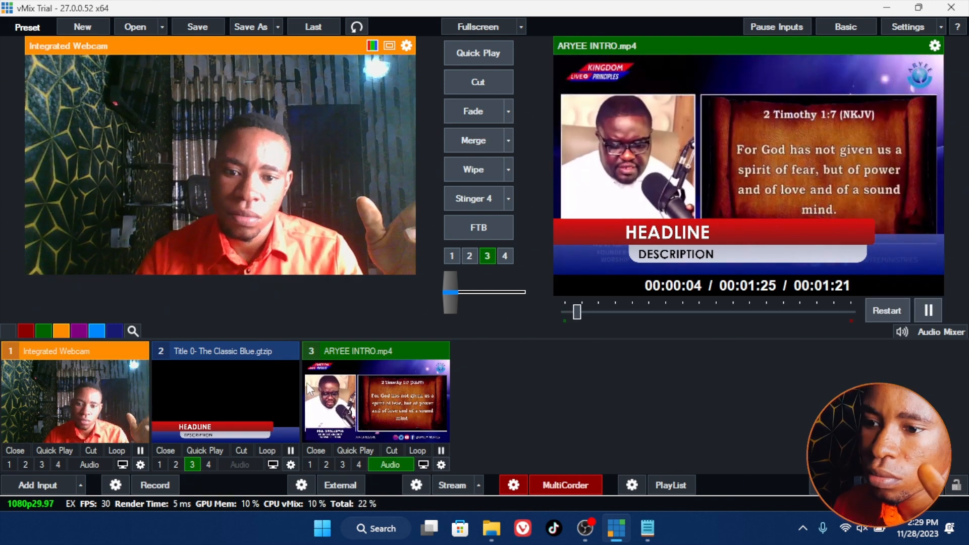
pyautogui.click(929, 310)
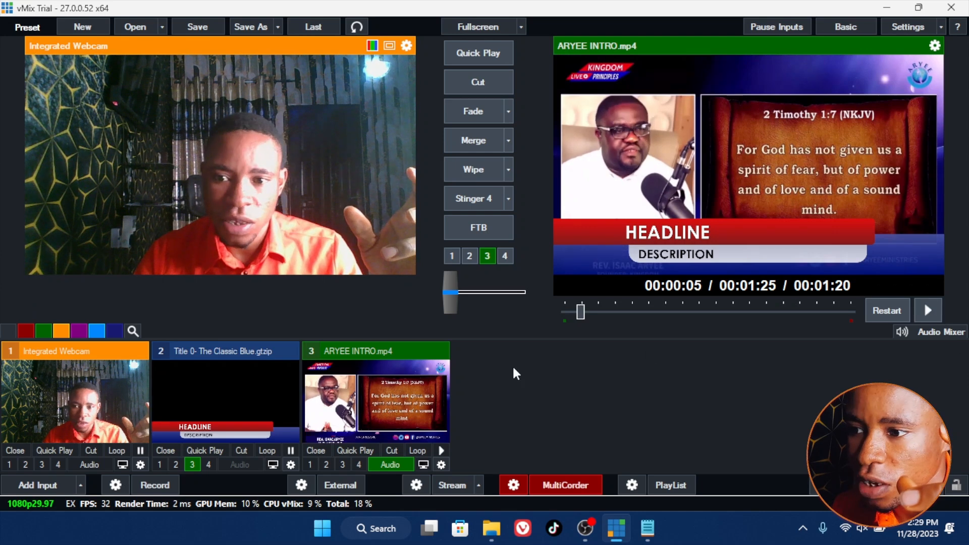
# Step: Turn overlay 3 off and back on over the live output, and put the Classic Blue title in preview
pyautogui.click(487, 257)
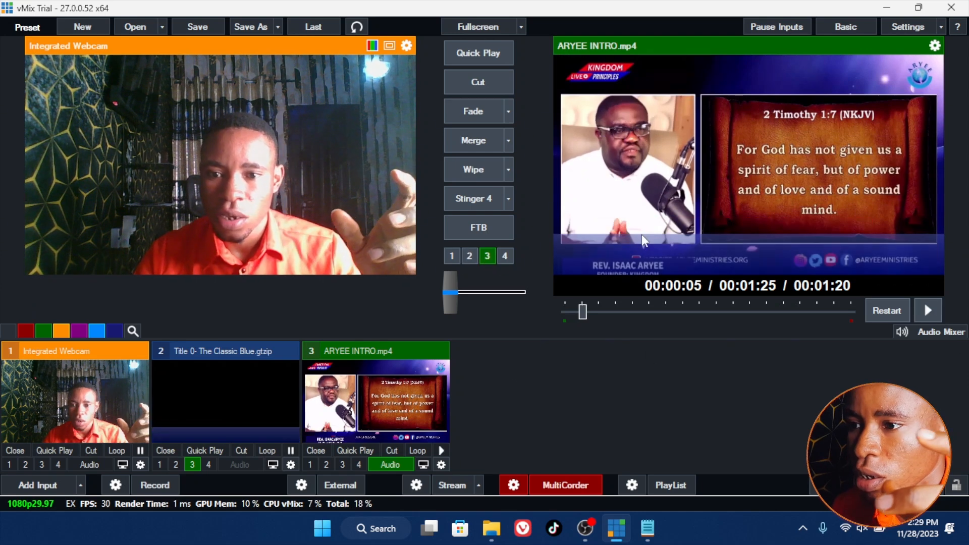
pyautogui.click(487, 258)
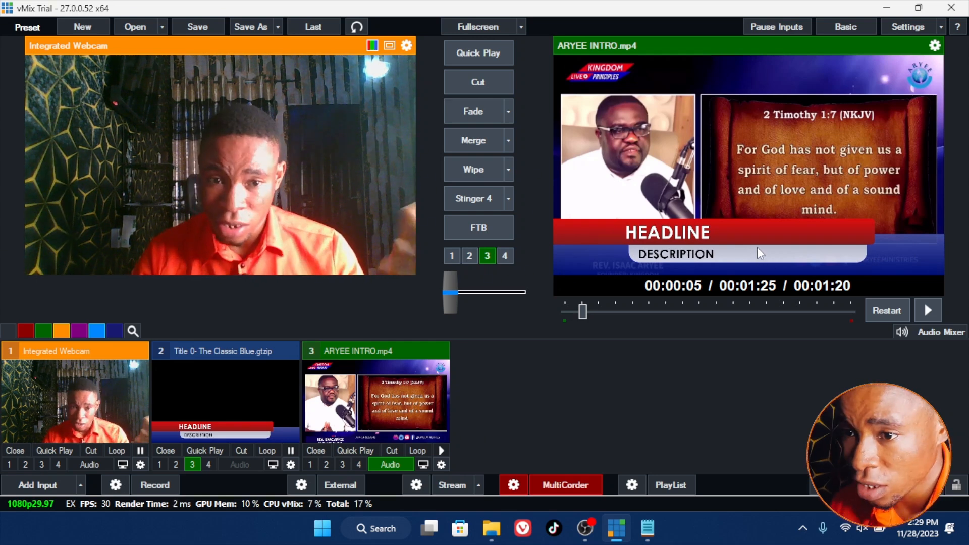
pyautogui.click(199, 385)
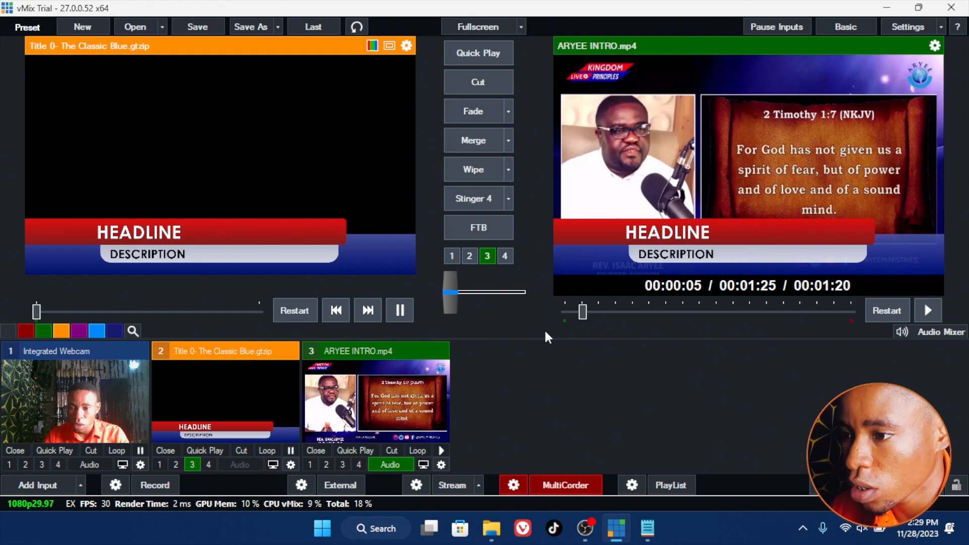
# Step: Stop the MultiCorder recording and open the vMIX MULTI folder under Videos in File Explorer
pyautogui.click(568, 486)
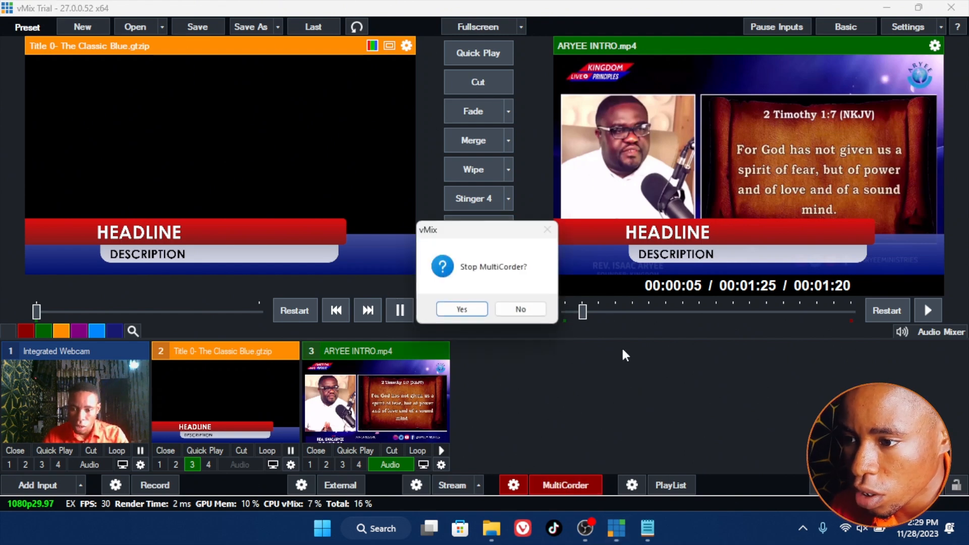
pyautogui.click(461, 308)
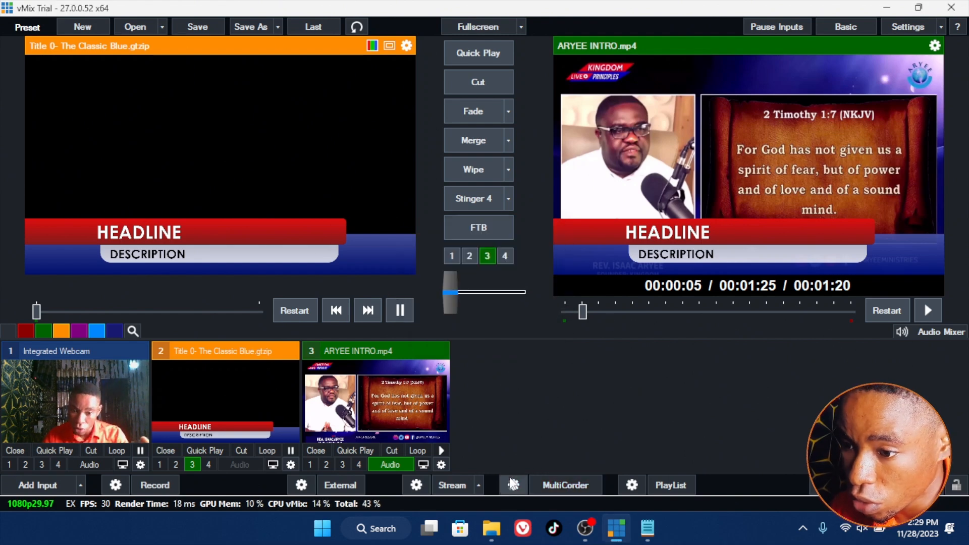
pyautogui.moveTo(494, 531)
pyautogui.click(566, 444)
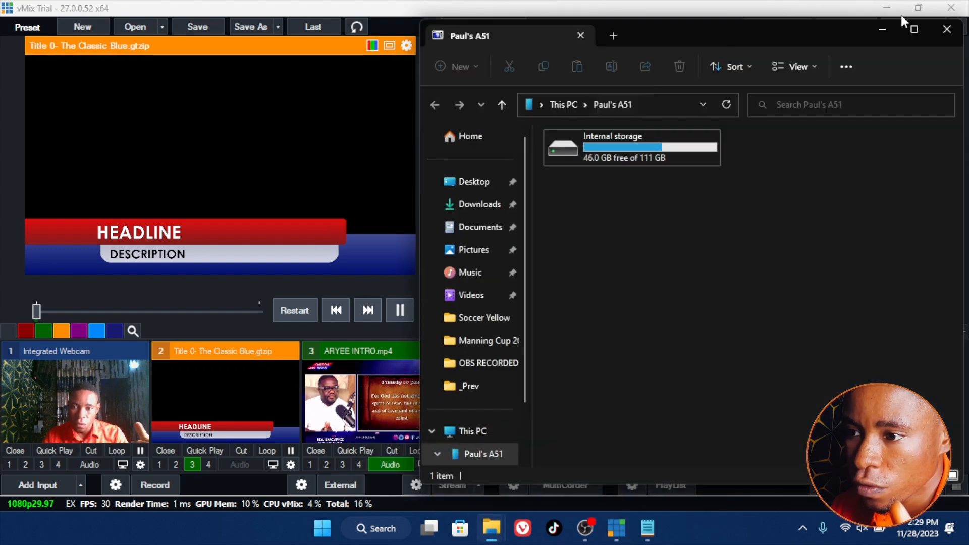
pyautogui.click(928, 20)
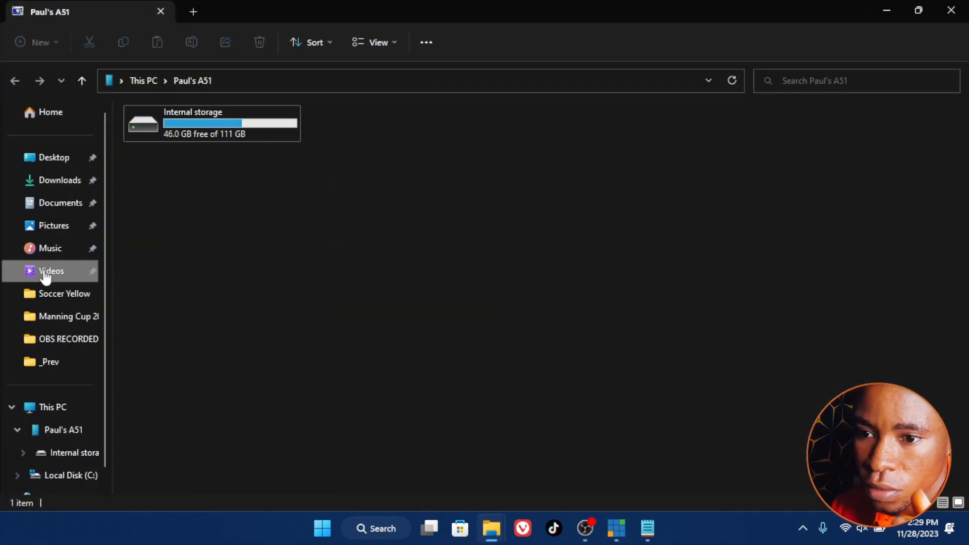
pyautogui.click(46, 273)
pyautogui.doubleClick(243, 241)
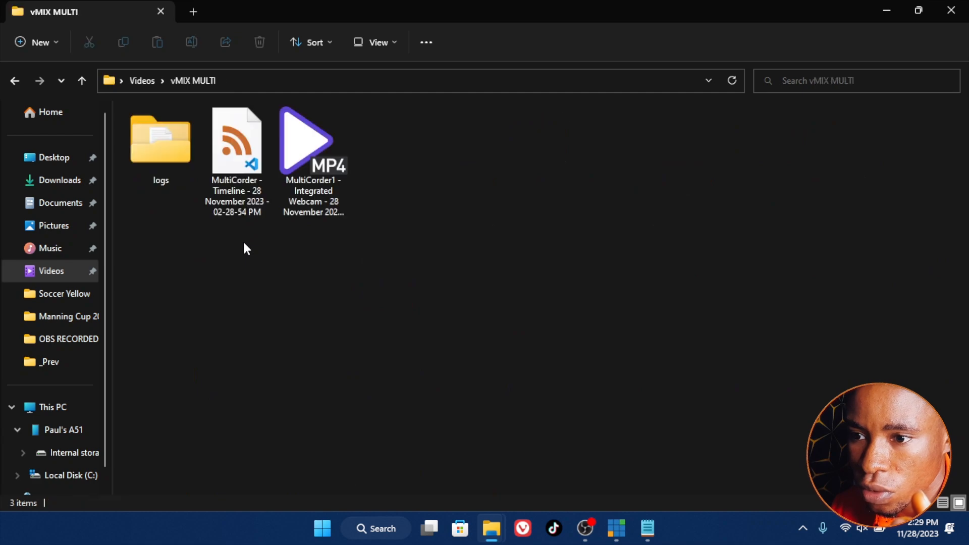
# Step: Play the recorded Integrated Webcam MP4 in PotPlayer, skip ahead to check its content, and return to vMix
pyautogui.click(308, 154)
pyautogui.doubleClick(308, 154)
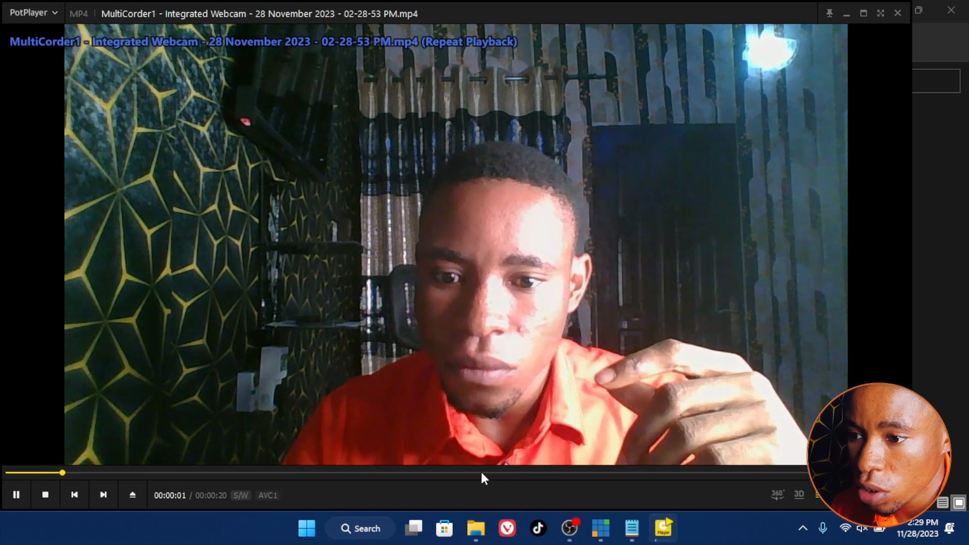
pyautogui.click(481, 472)
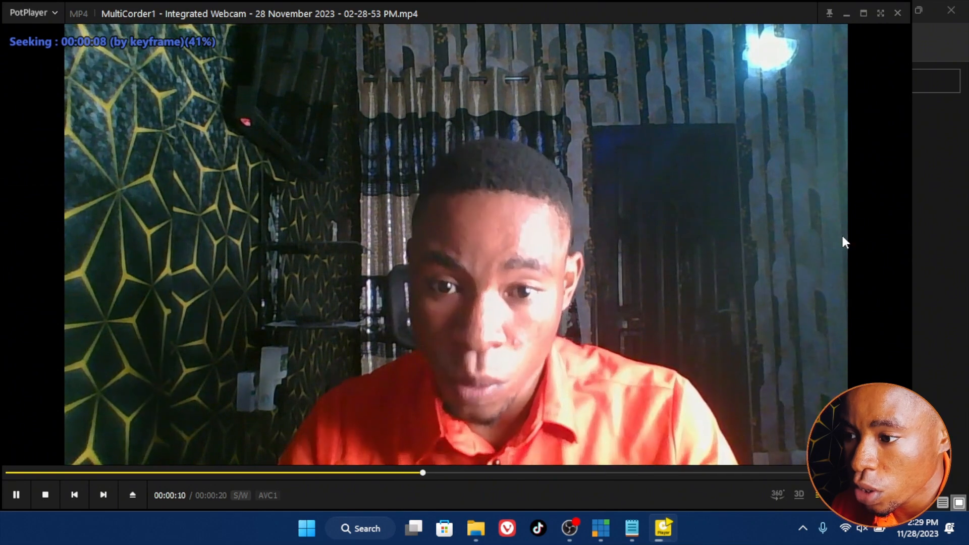
pyautogui.click(864, 13)
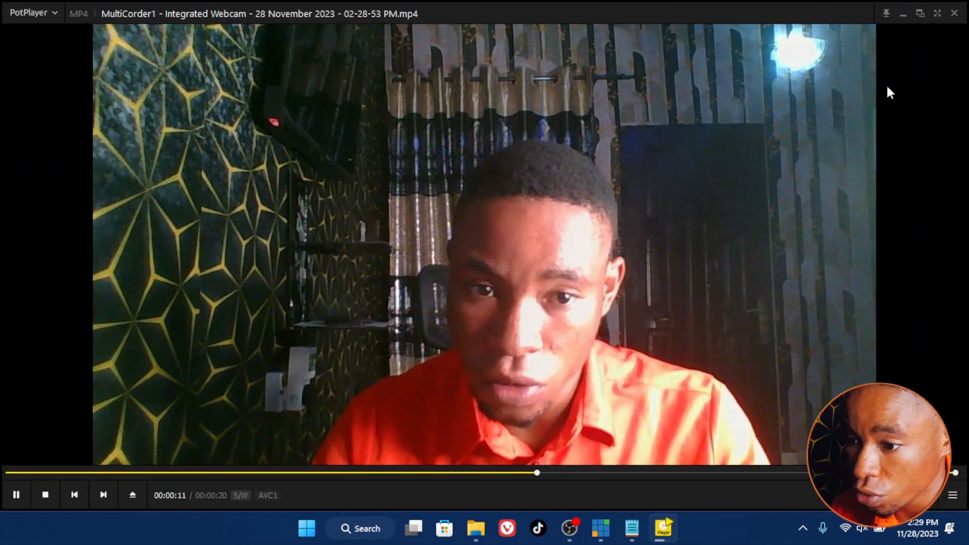
pyautogui.click(954, 14)
pyautogui.click(888, 11)
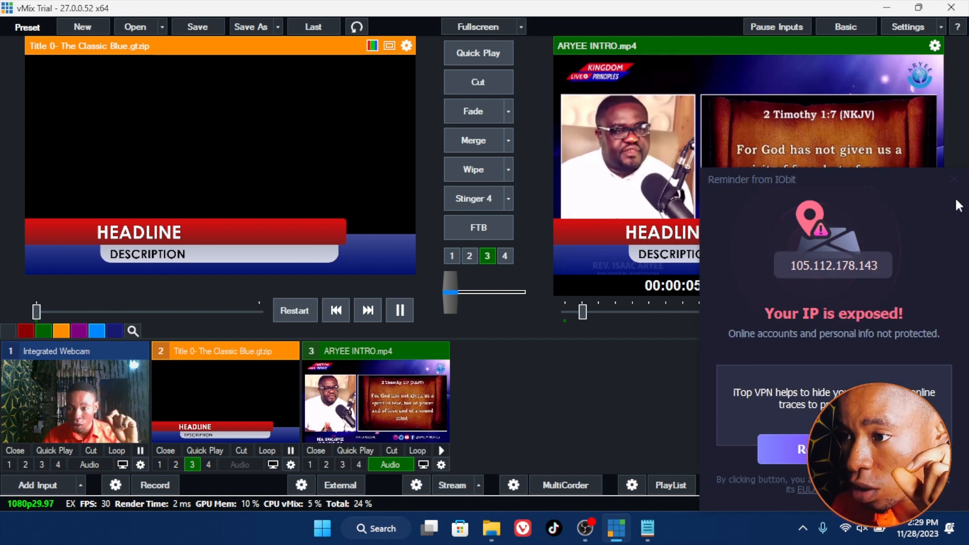
# Step: Dismiss the IObit reminder and review the MultiCorder's AVI, vMix AVI, MKV and MP4 format settings
pyautogui.click(954, 180)
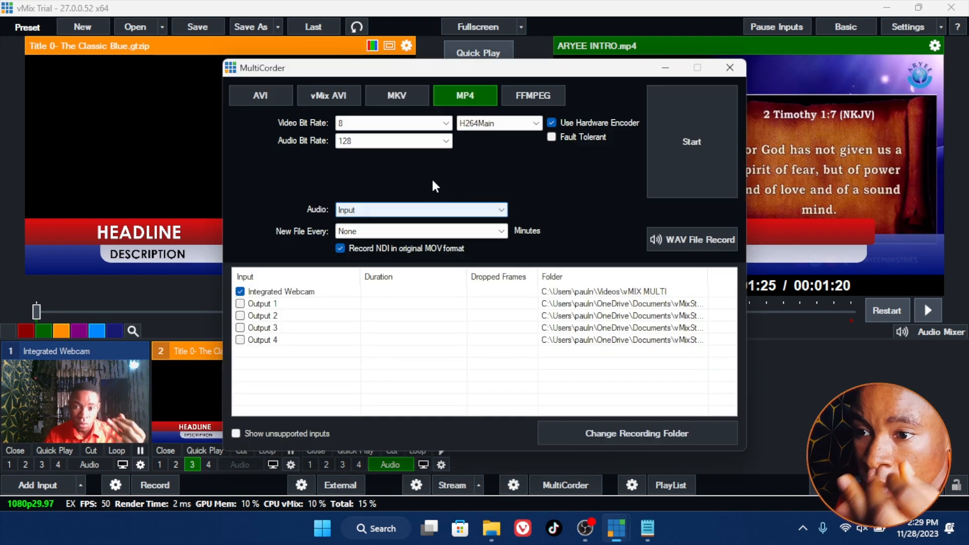
pyautogui.click(261, 95)
pyautogui.click(315, 98)
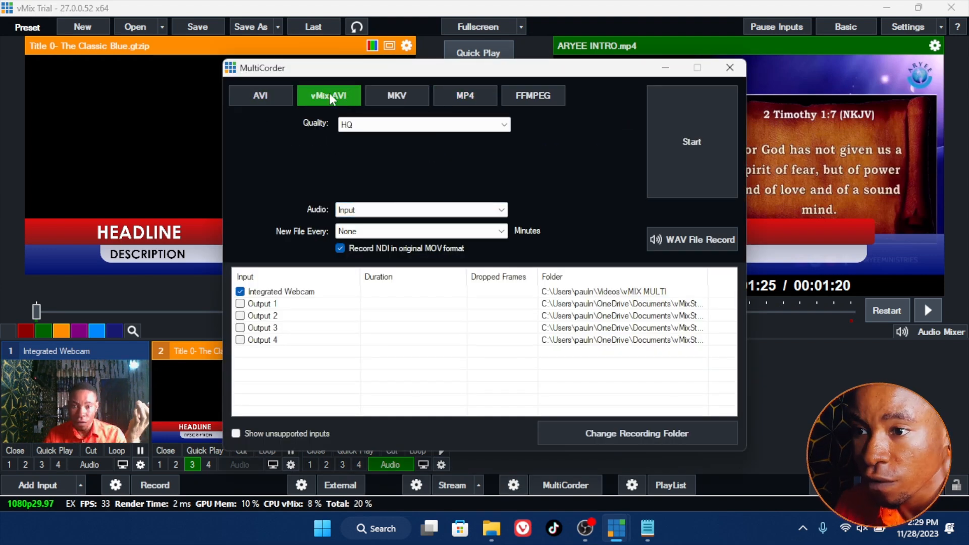
pyautogui.click(397, 96)
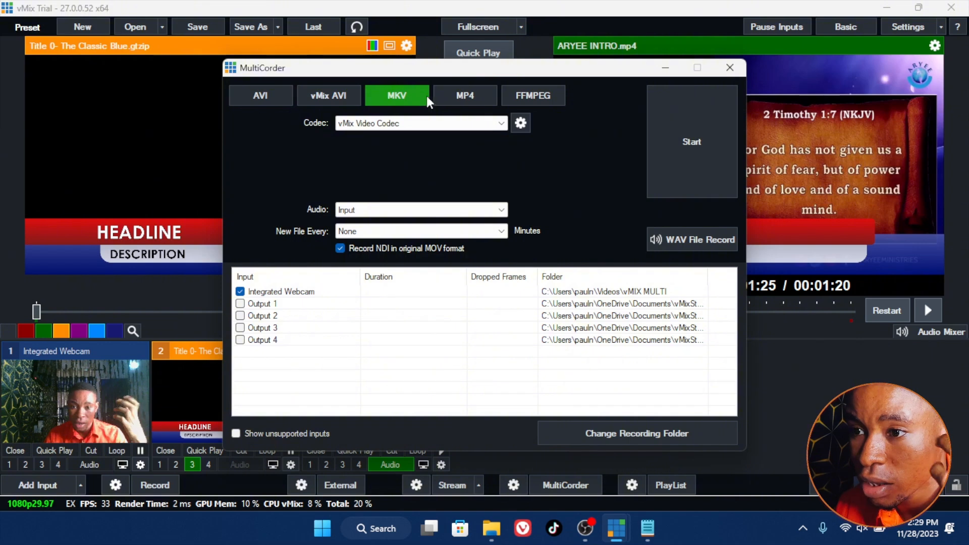
pyautogui.click(462, 98)
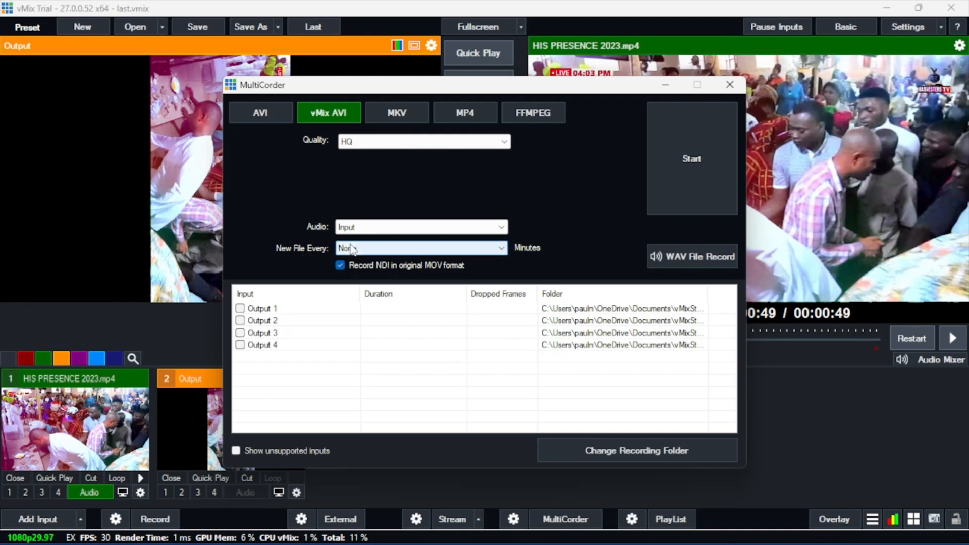
# Step: Check the MultiCorder's New File Every intervals and its MP4 settings, and close the MultiCorder settings
pyautogui.click(367, 252)
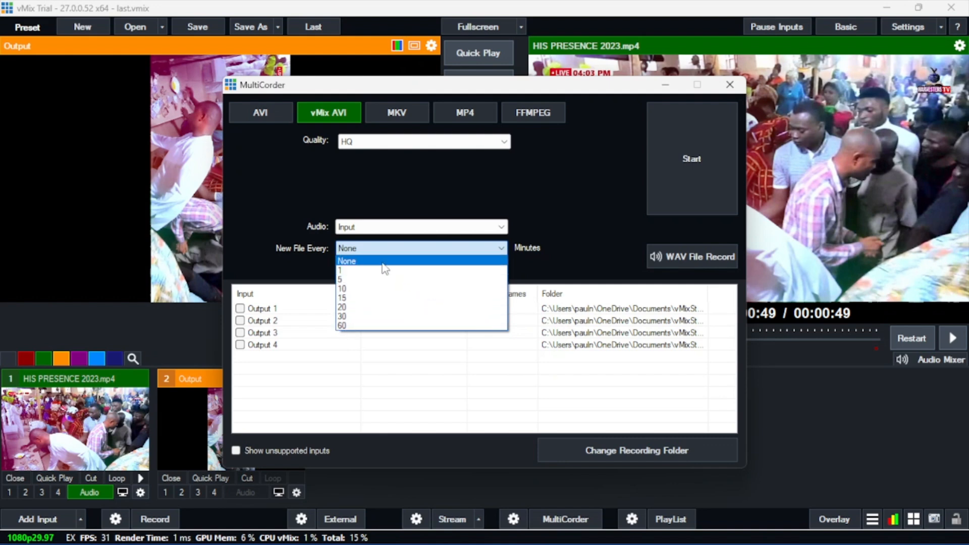
pyautogui.click(582, 251)
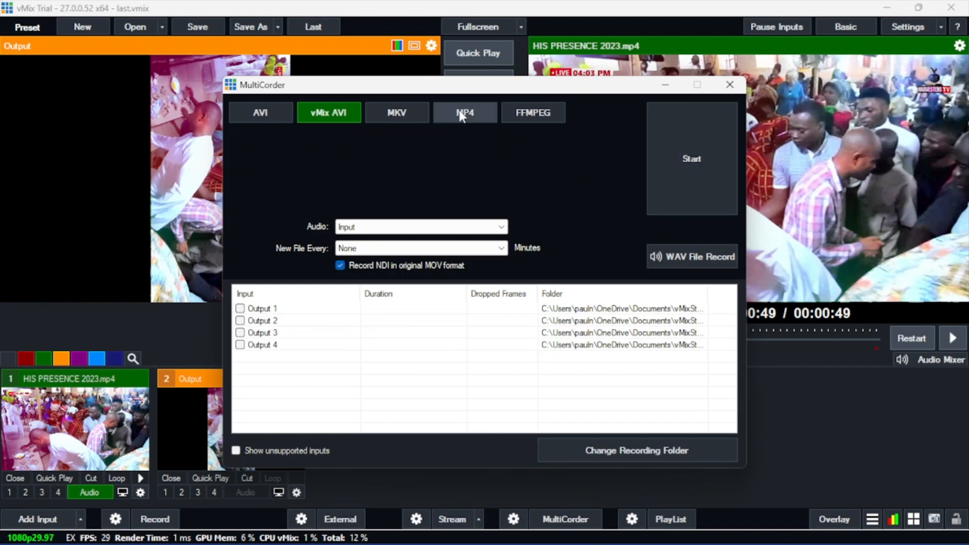
pyautogui.click(462, 116)
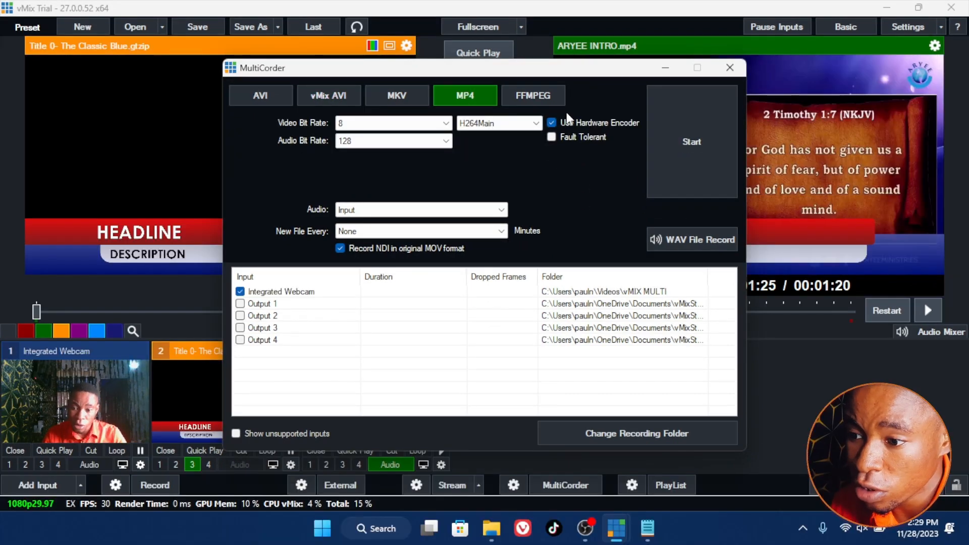
pyautogui.click(731, 67)
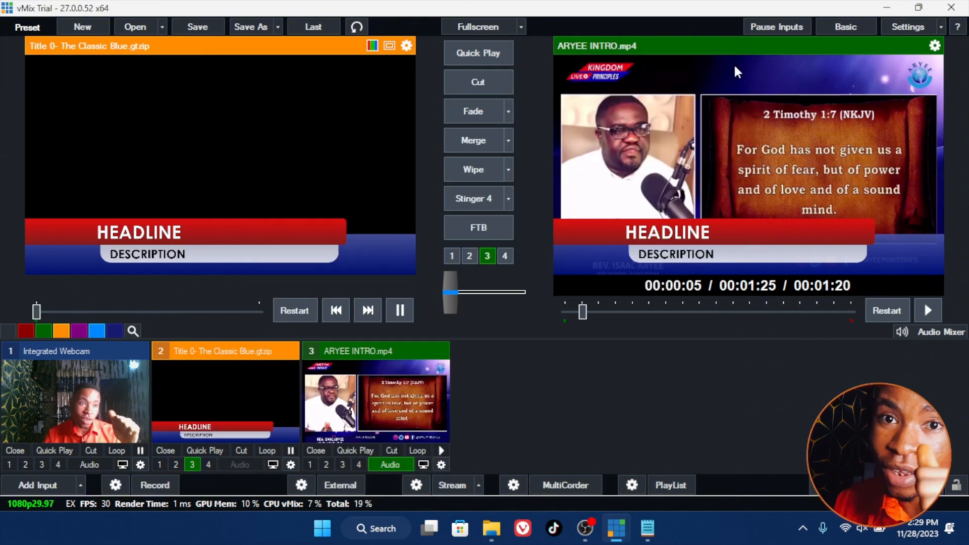